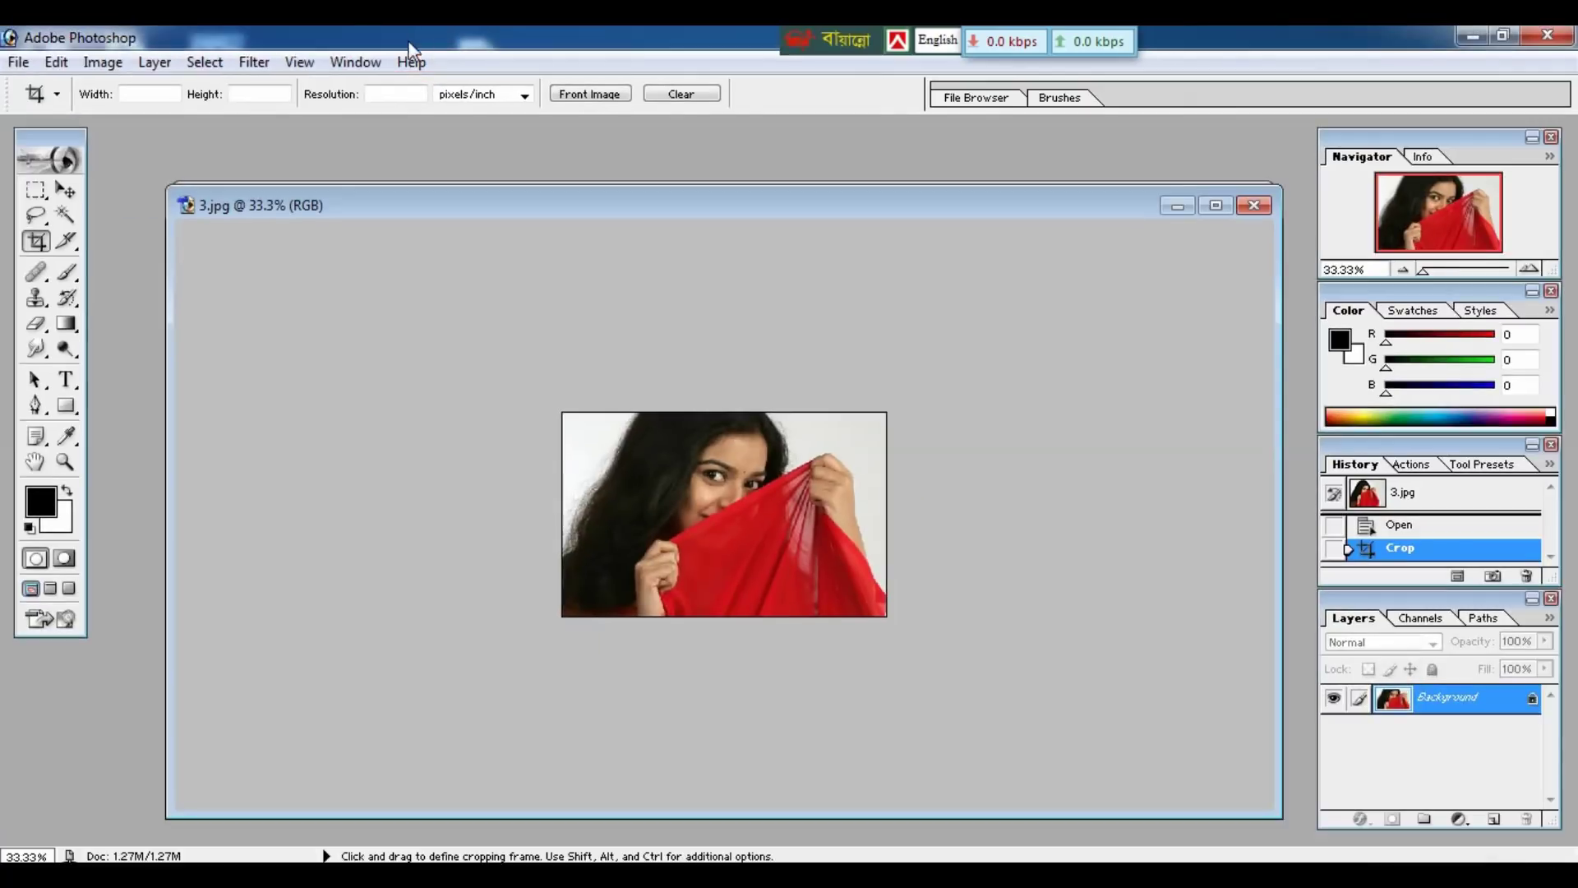
# Launch the Resize Image Wizard from the Help menu, keeping Print as the intended use.
pyautogui.click(411, 63)
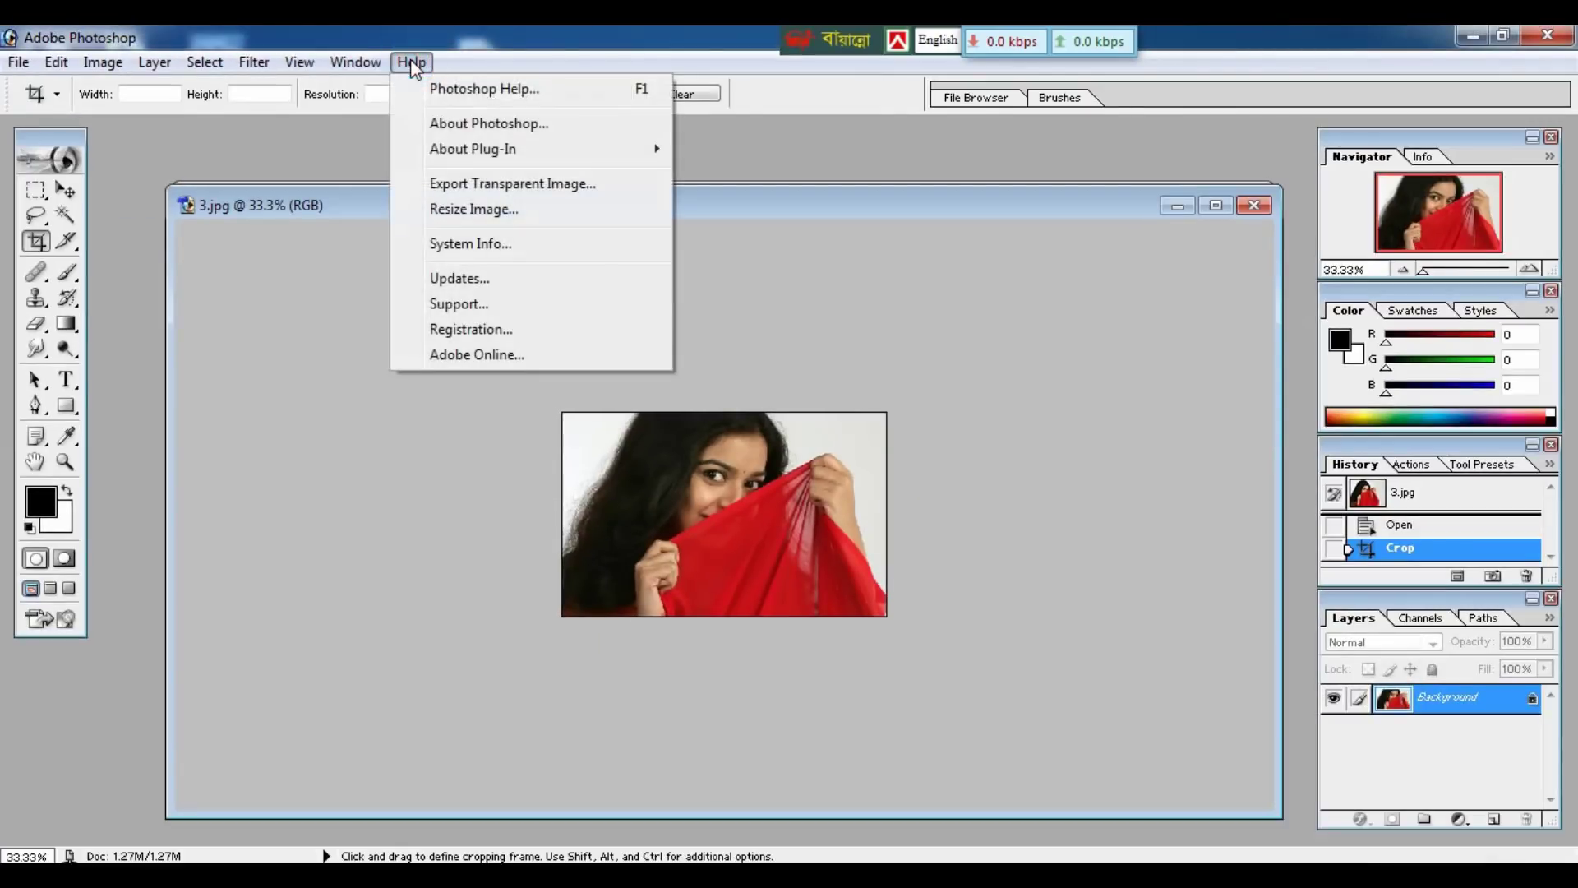
pyautogui.click(518, 212)
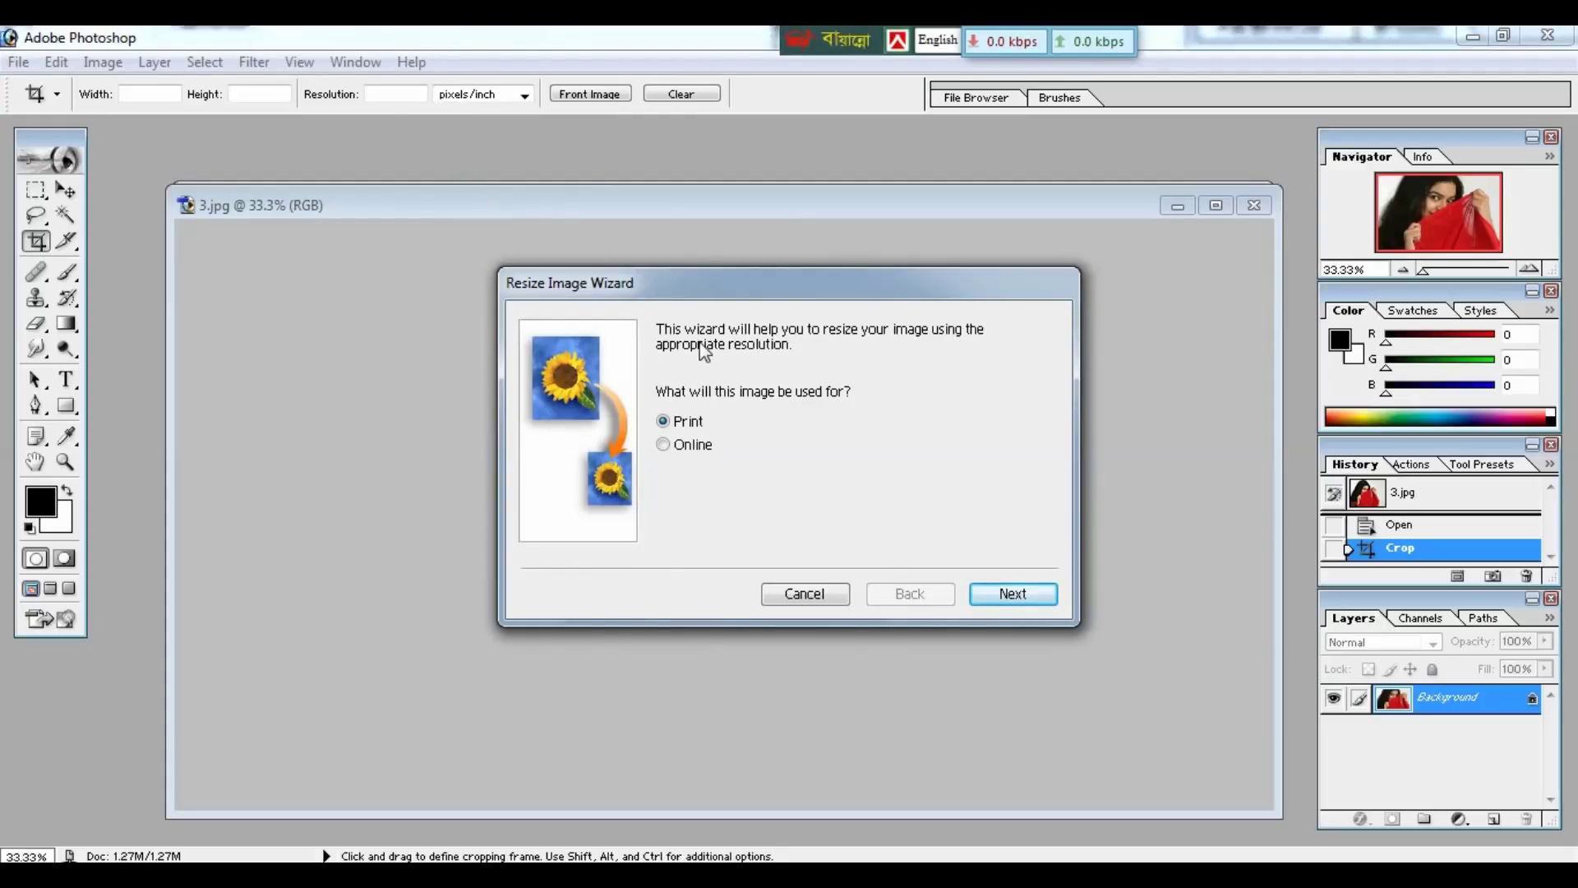
pyautogui.click(525, 260)
pyautogui.click(829, 469)
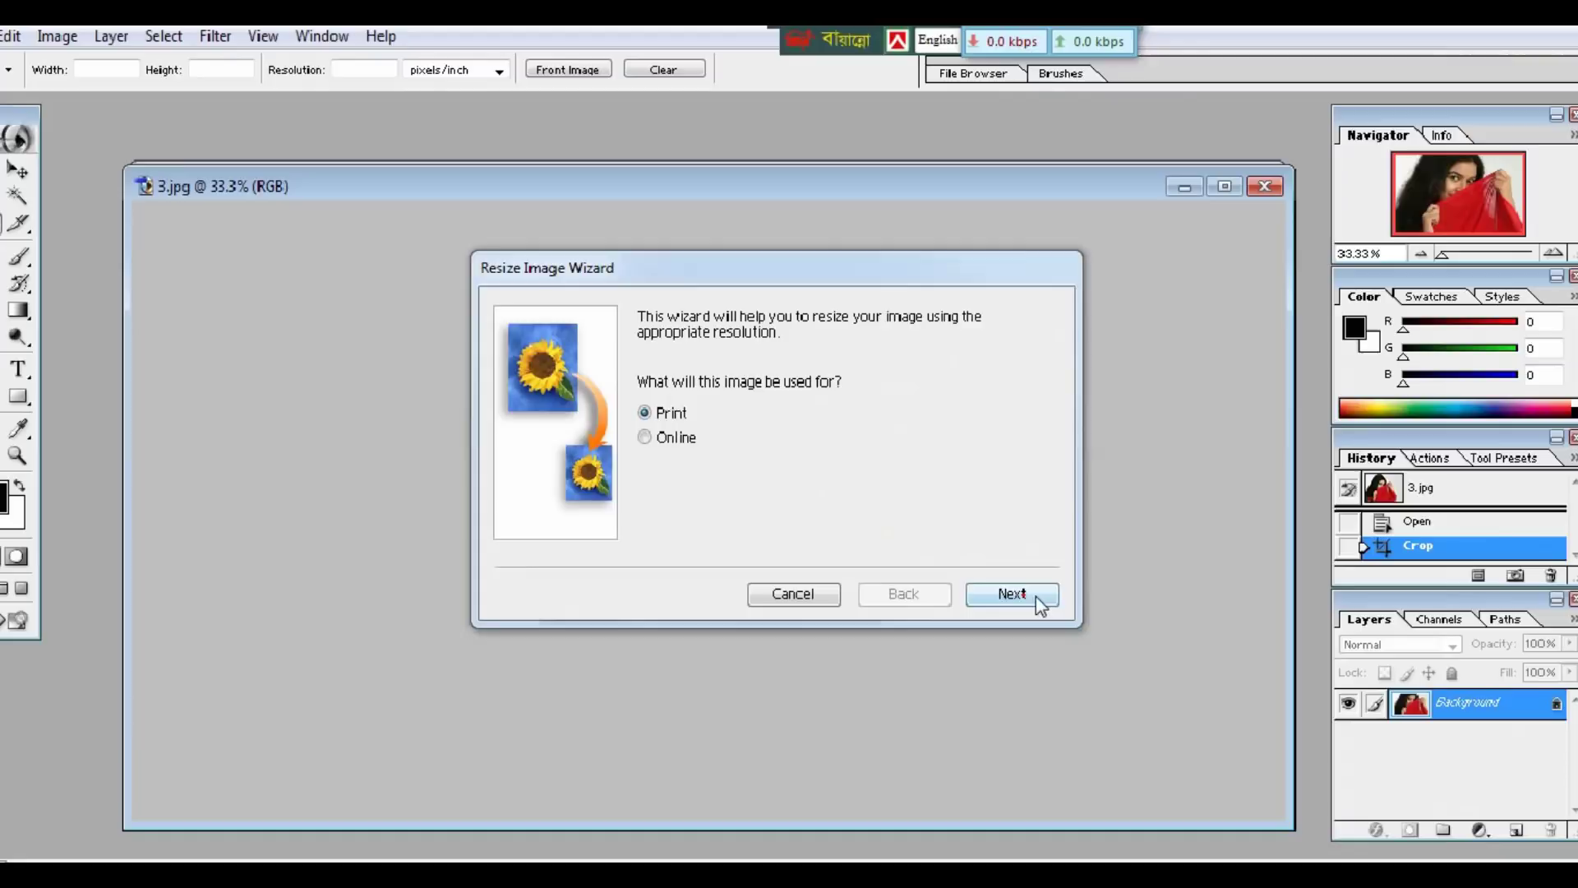
# Accept the 11.65 × 7.33 inch print size and advance to the halftone screen question.
pyautogui.click(1029, 593)
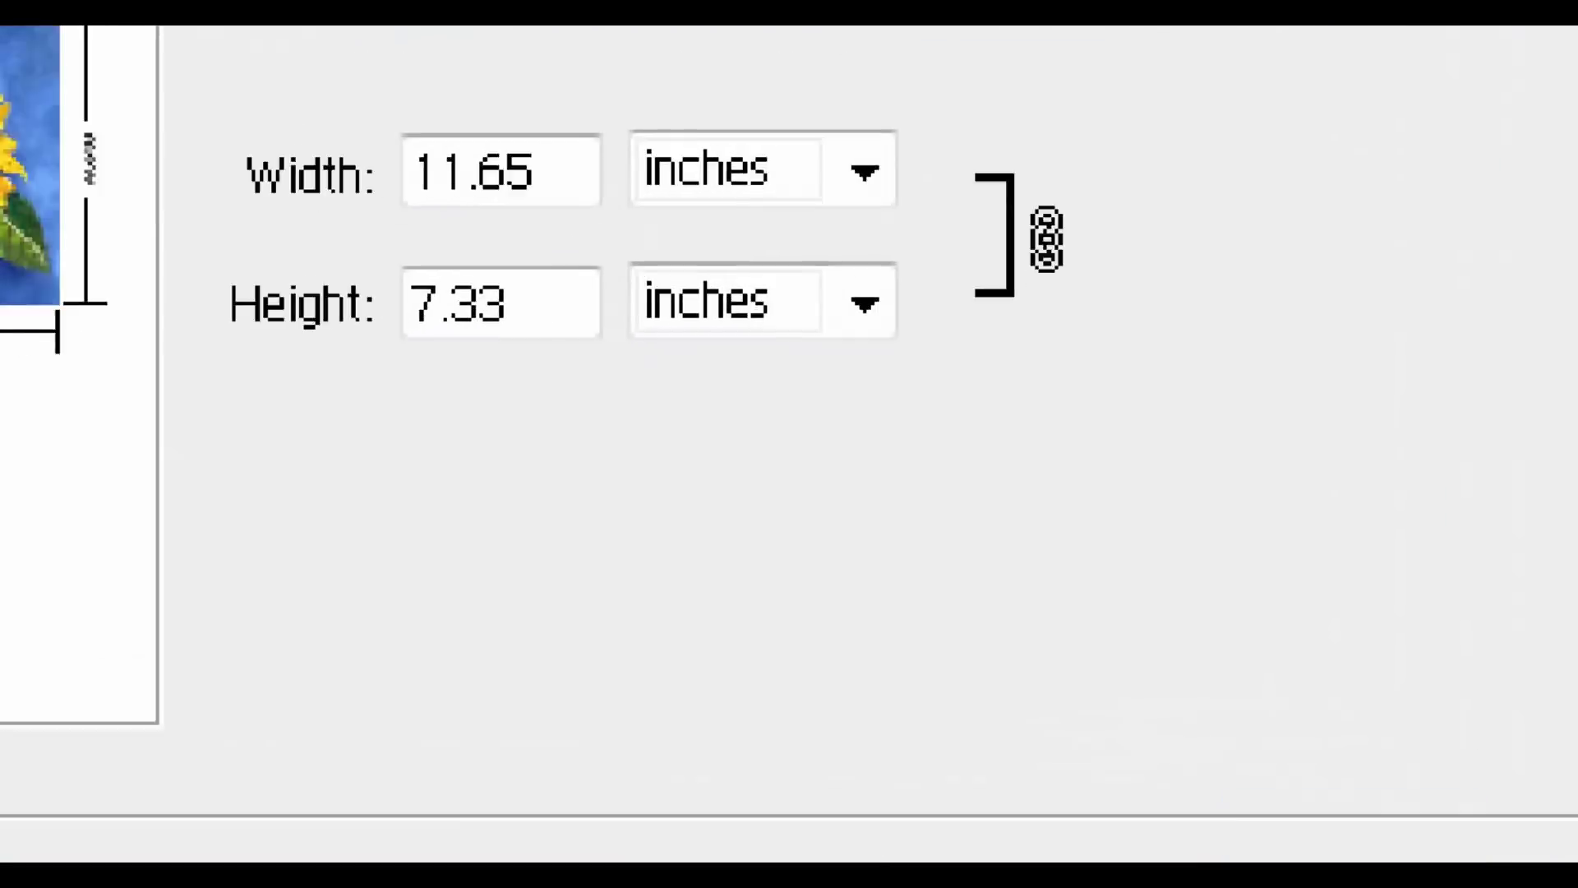
pyautogui.click(729, 391)
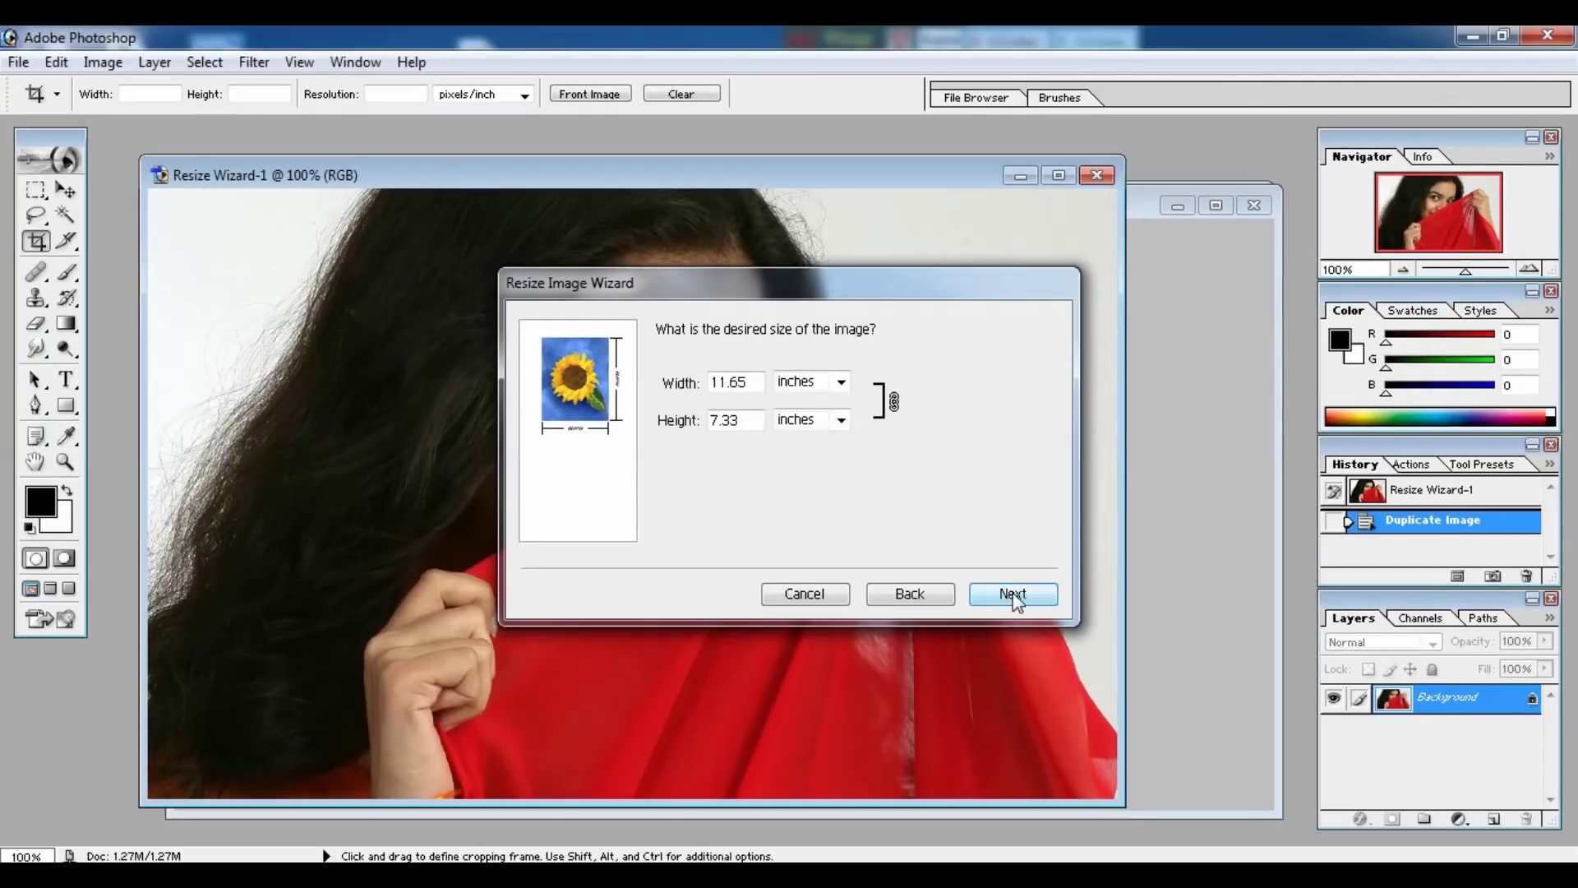
pyautogui.click(1013, 593)
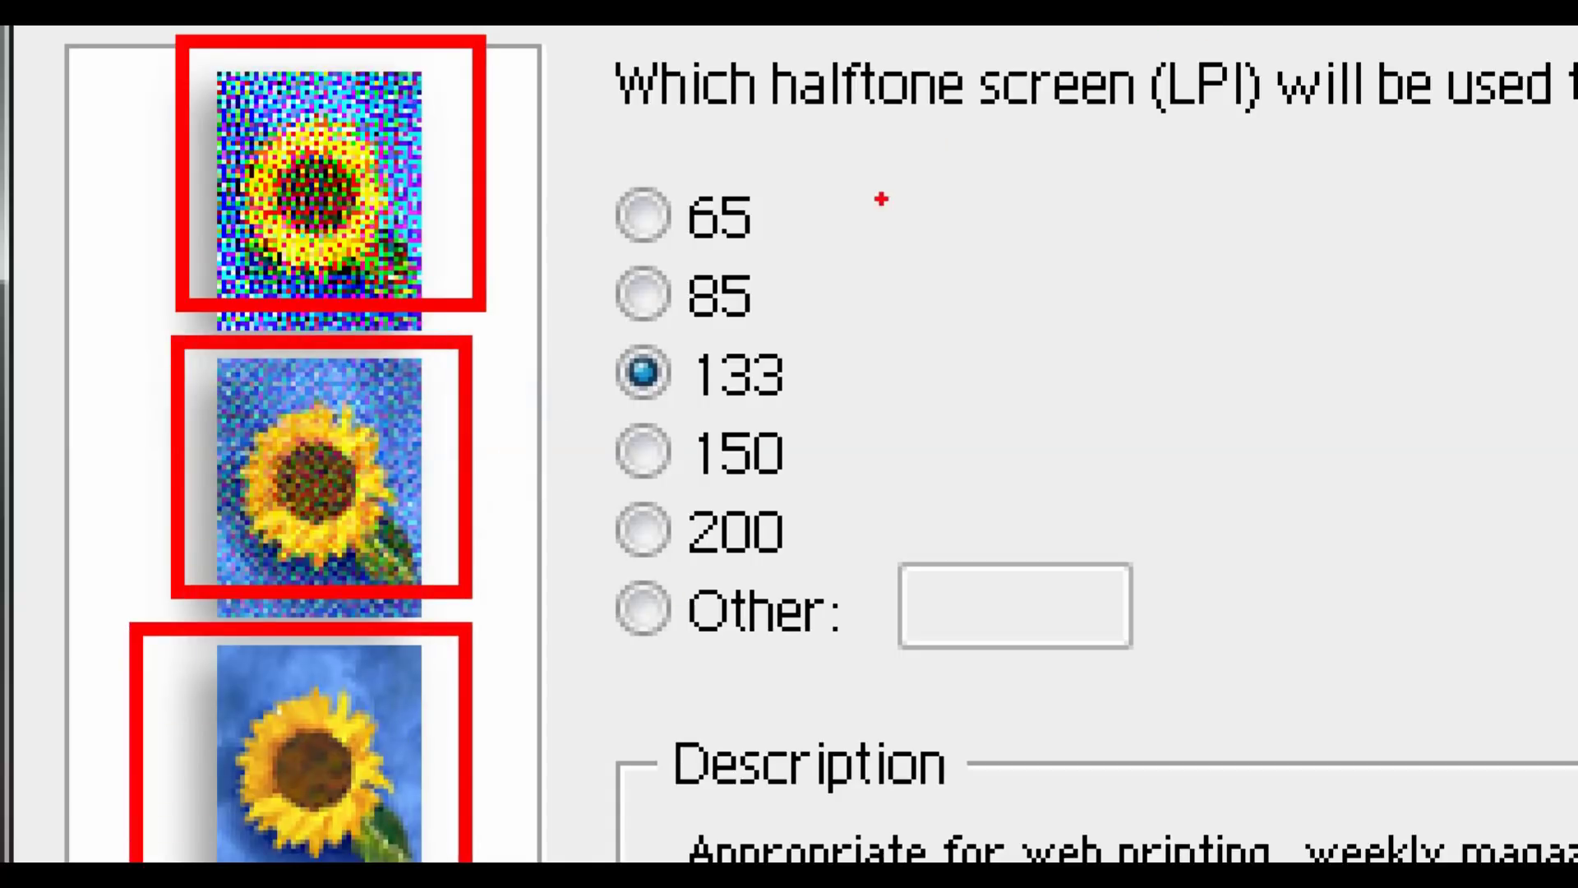
pyautogui.click(643, 374)
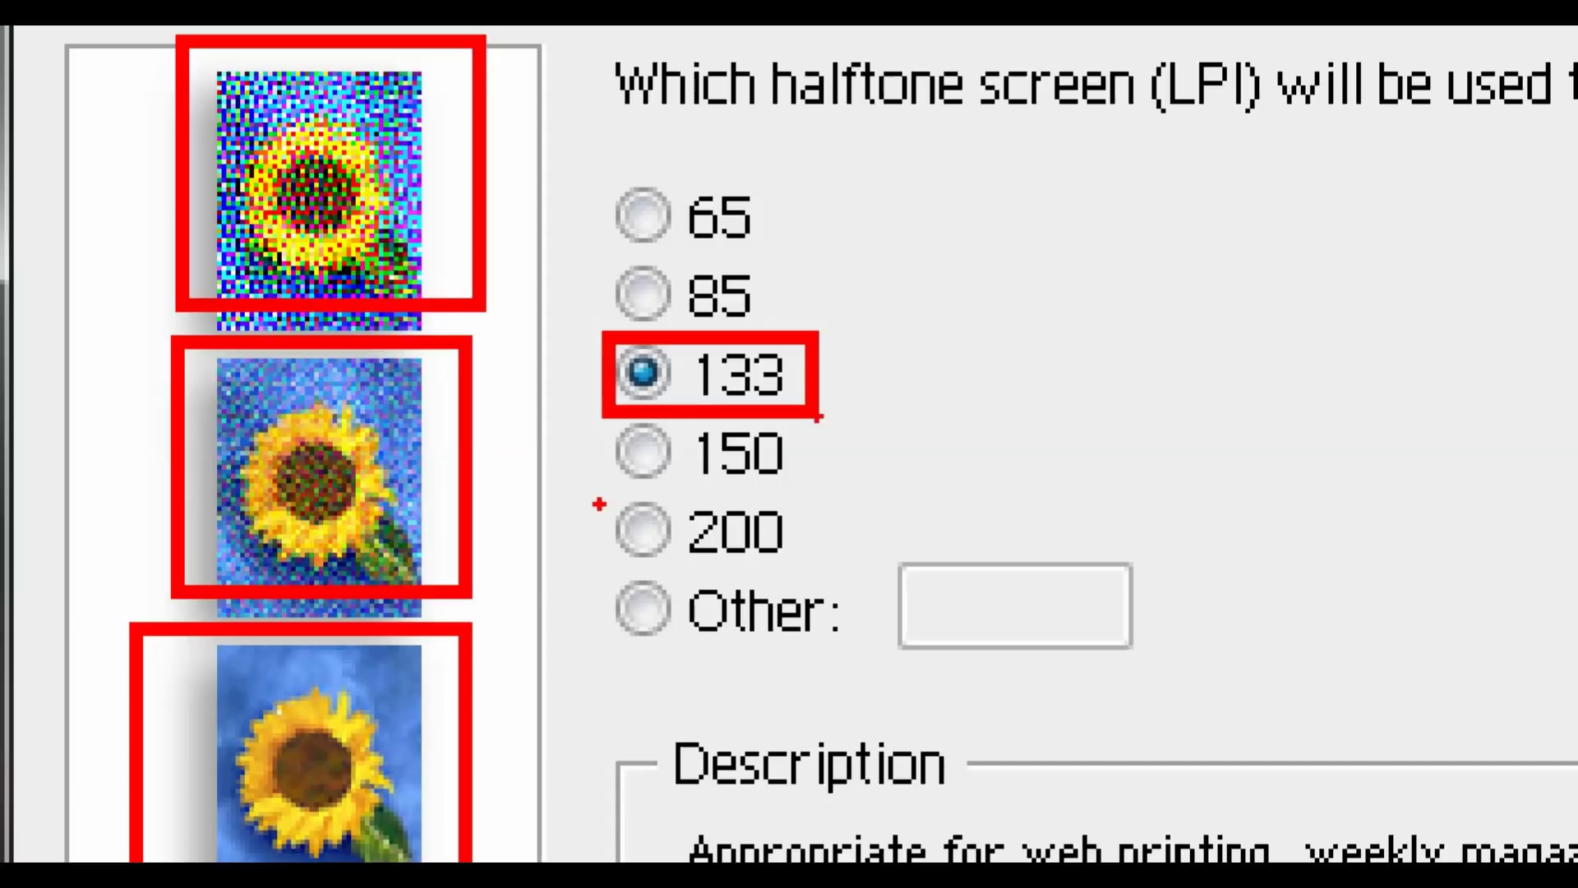
pyautogui.moveTo(599, 503); pyautogui.dragTo(826, 567)
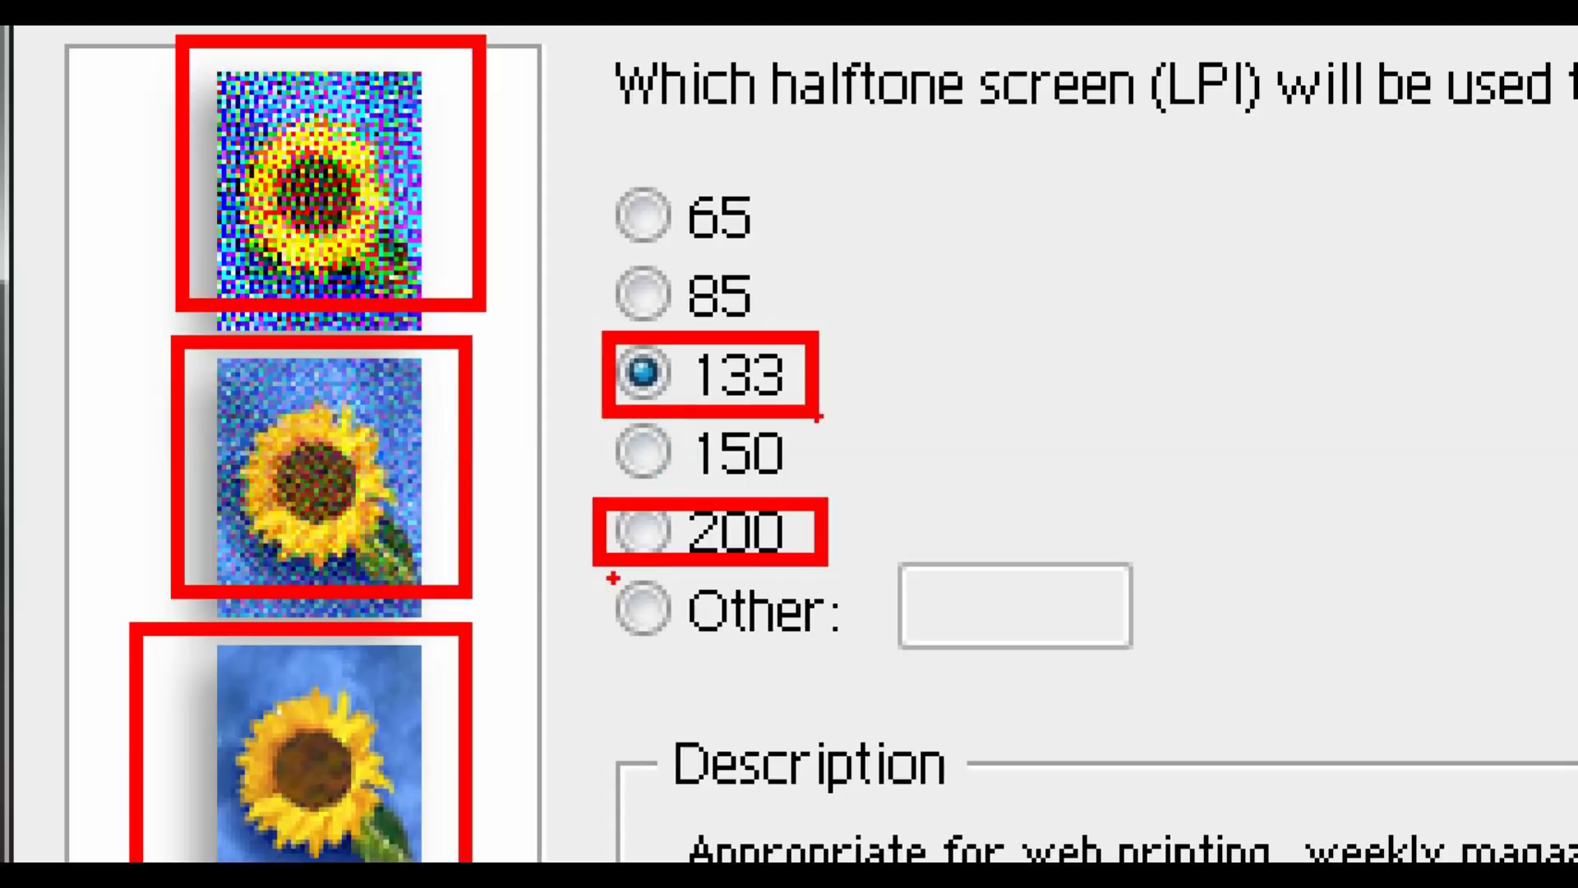
pyautogui.moveTo(612, 579); pyautogui.dragTo(847, 670)
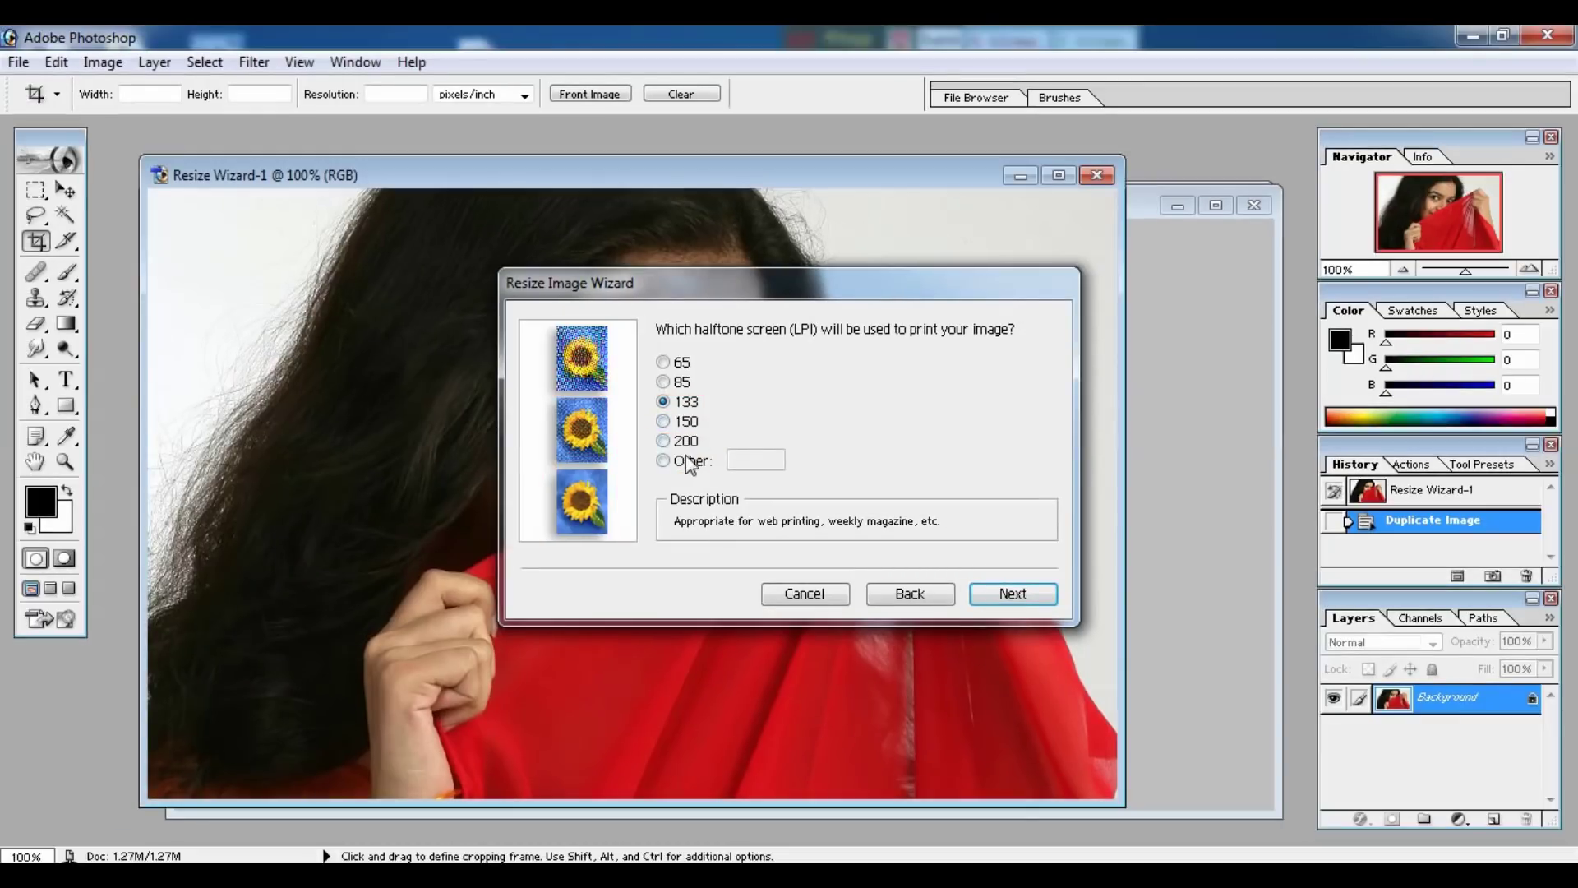
# Enter a custom 300 LPI halftone screen and advance to the image-quality page.
pyautogui.click(689, 463)
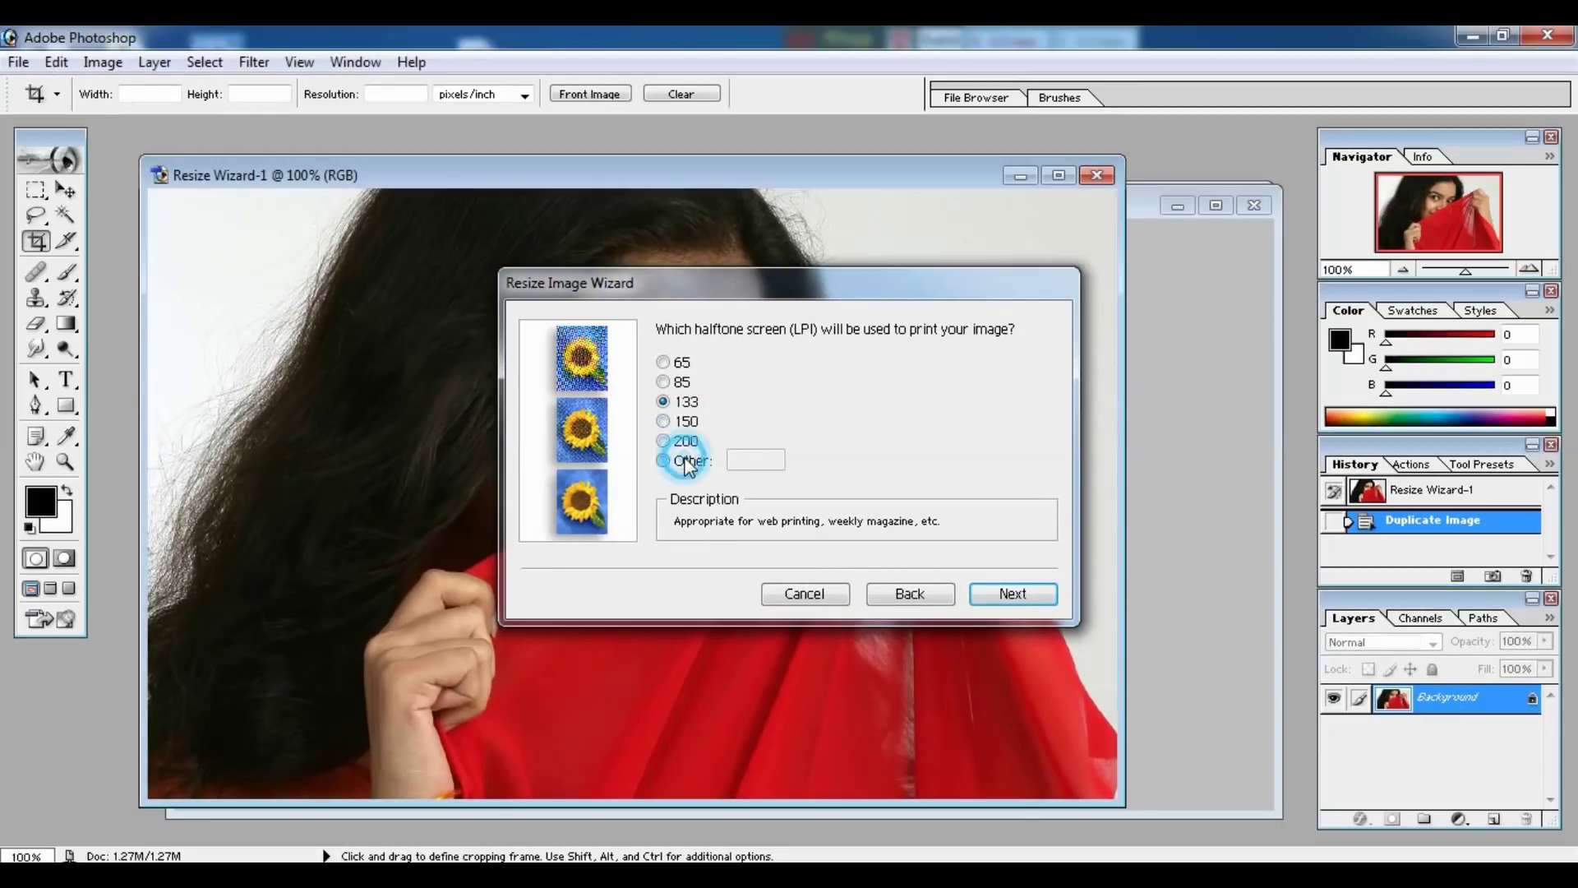
pyautogui.click(763, 468)
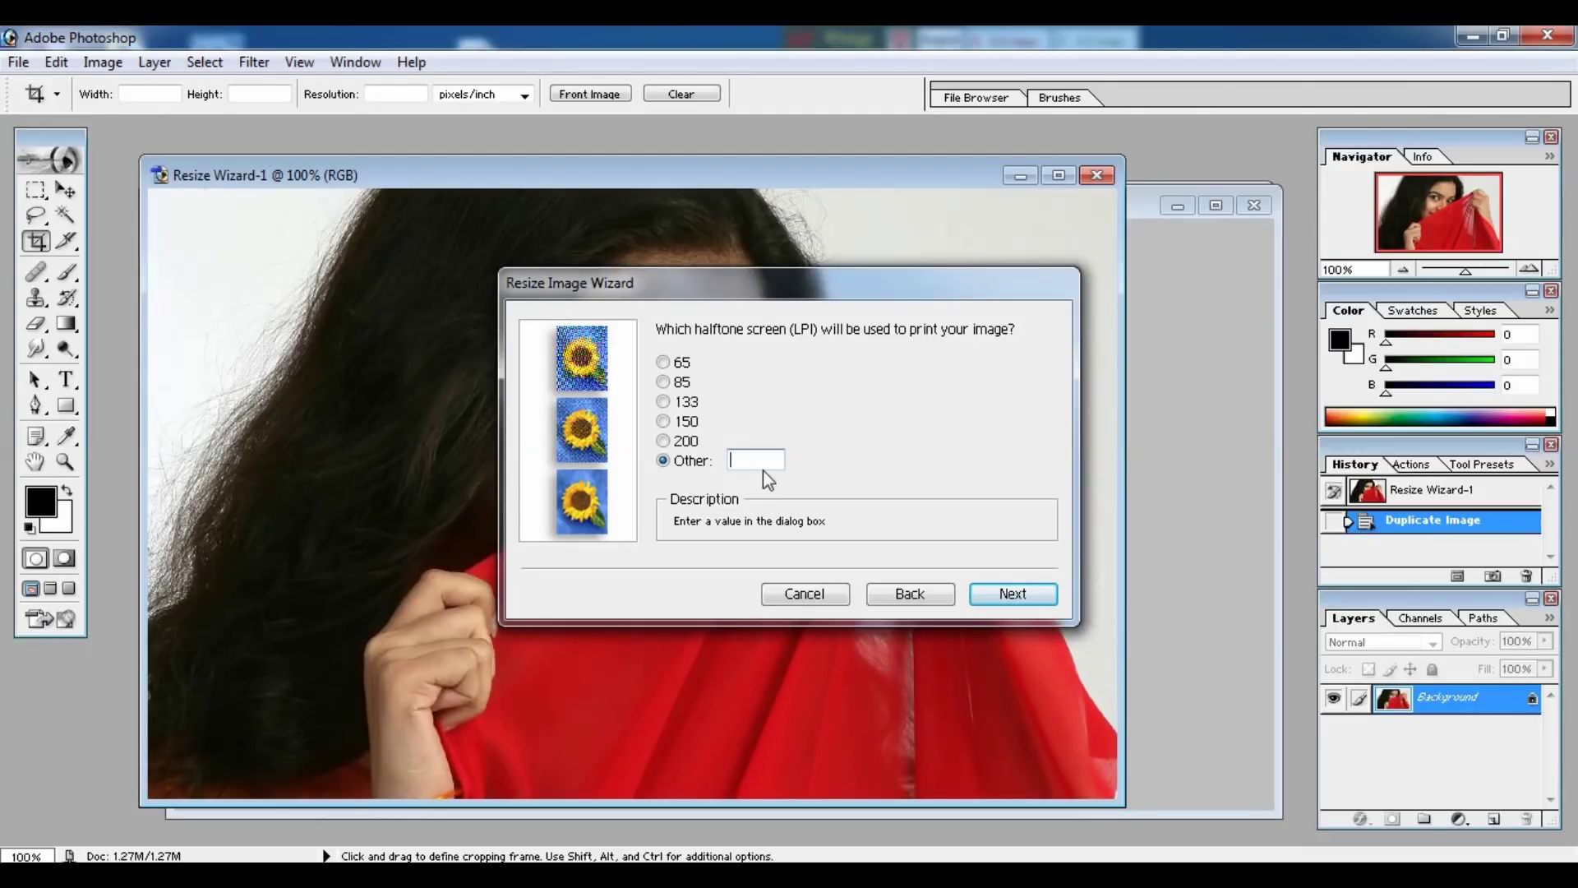
pyautogui.write('300')
pyautogui.click(1009, 605)
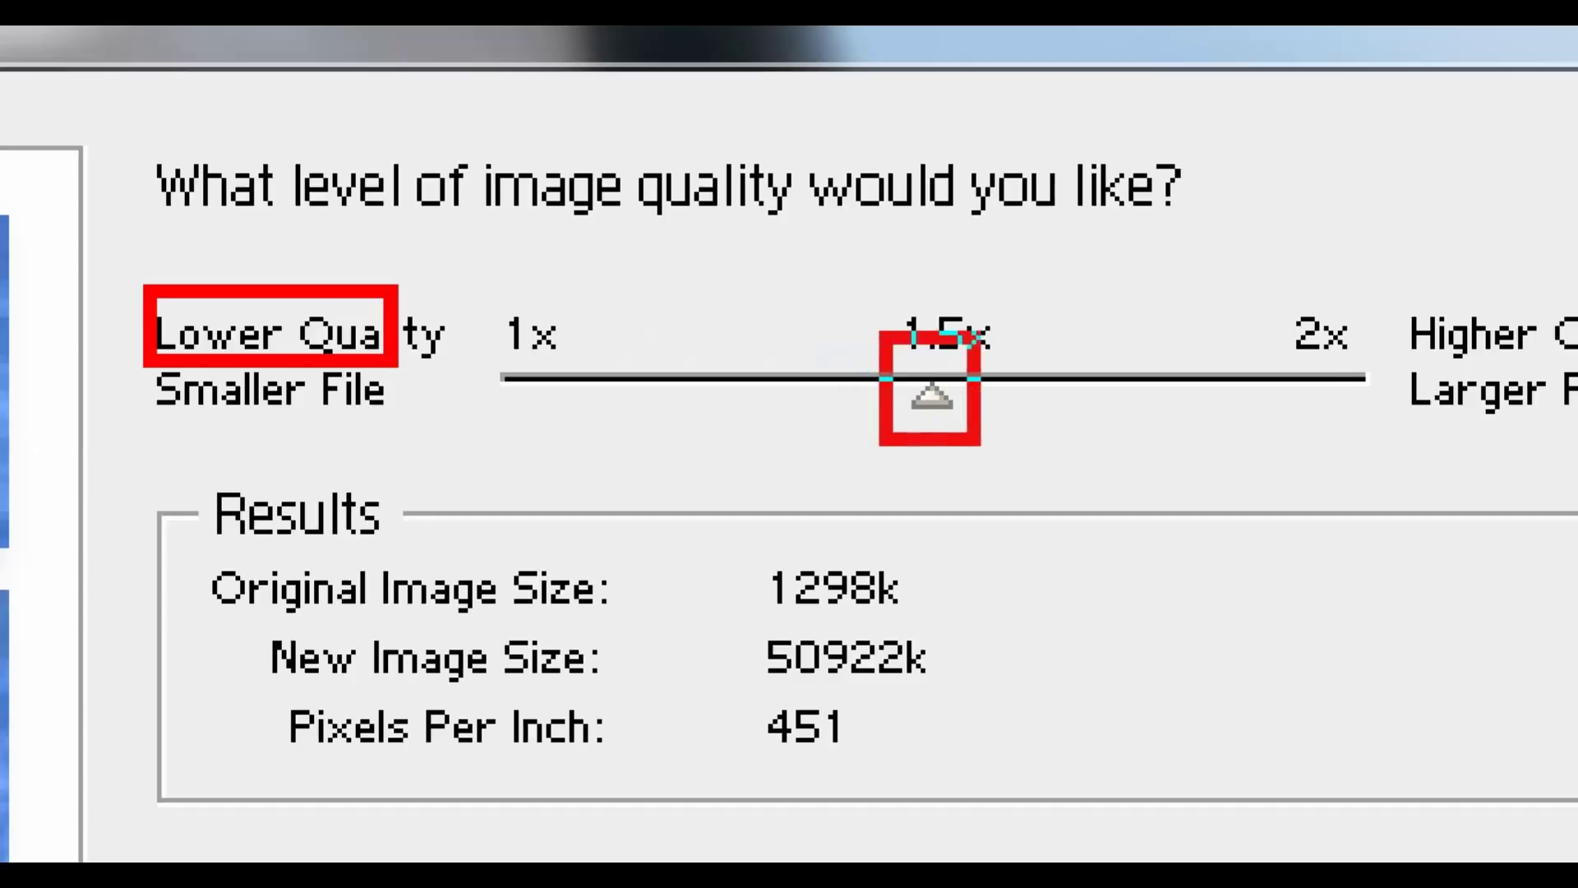
# Raise the resize quality to 525 pixels per inch, giving a 69004k new image.
pyautogui.moveTo(1005, 406); pyautogui.dragTo(1361, 406)
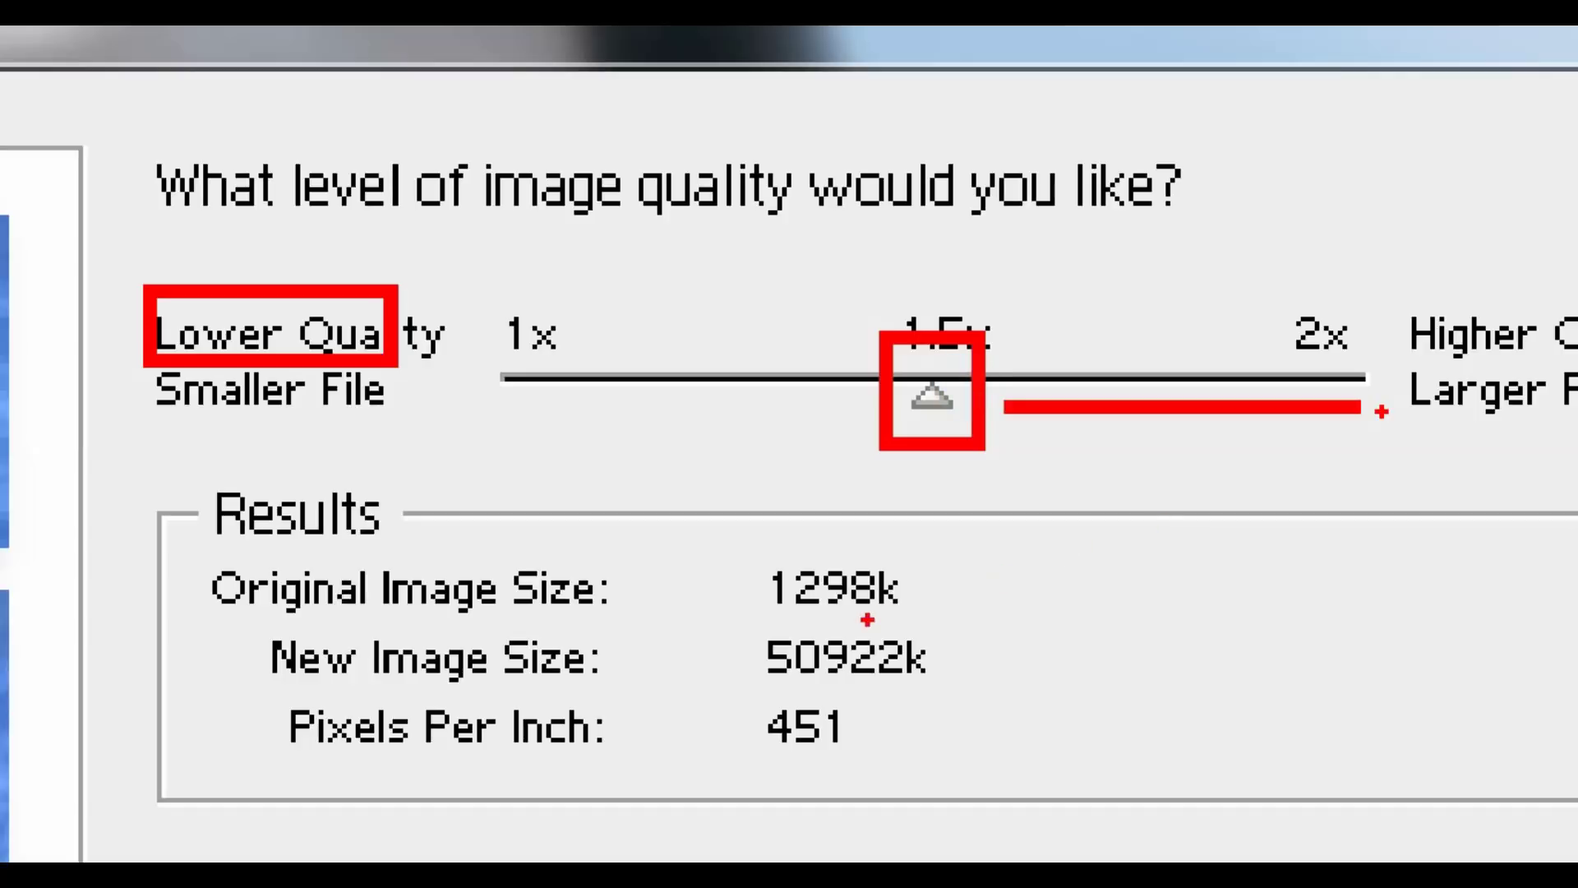
pyautogui.moveTo(752, 550); pyautogui.dragTo(942, 637)
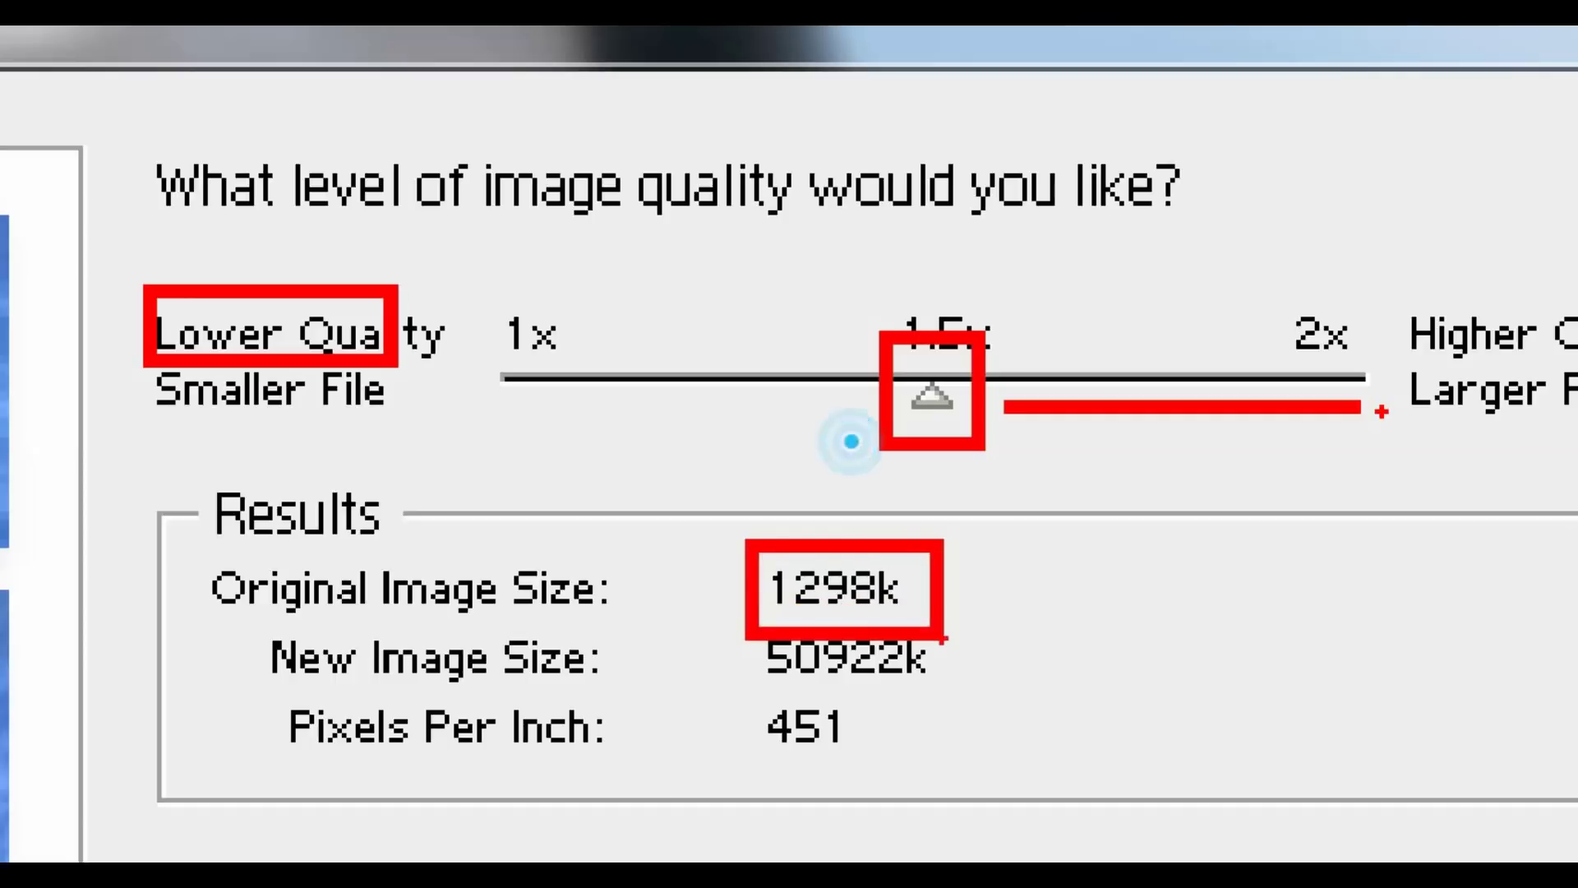
pyautogui.moveTo(752, 618); pyautogui.dragTo(954, 625)
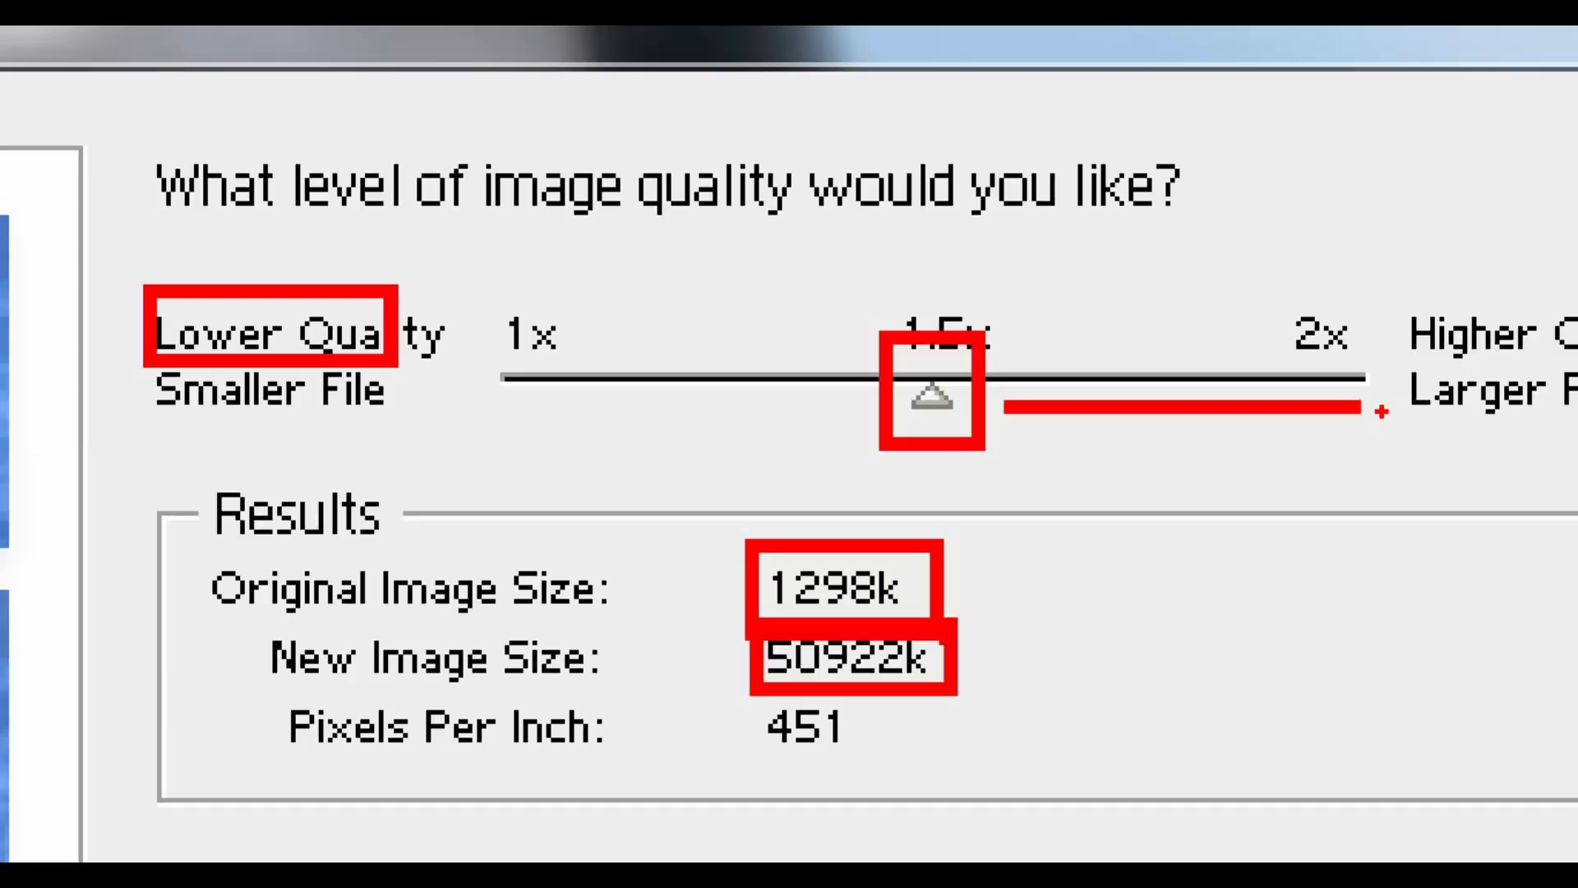
pyautogui.moveTo(937, 413); pyautogui.dragTo(1077, 546)
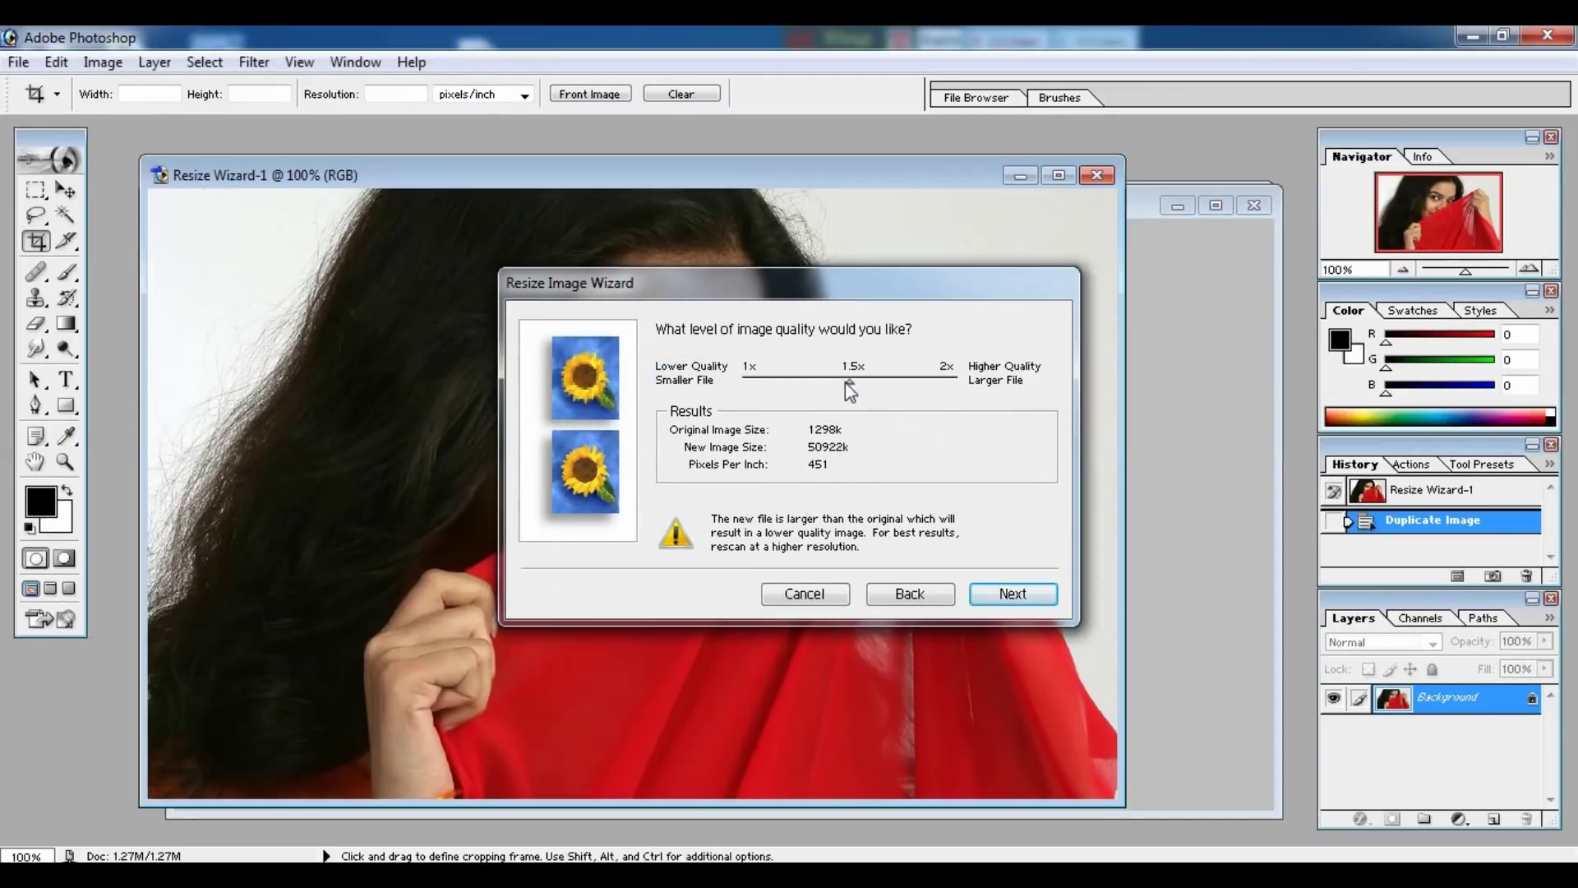
pyautogui.moveTo(846, 383); pyautogui.dragTo(904, 386)
pyautogui.click(1027, 601)
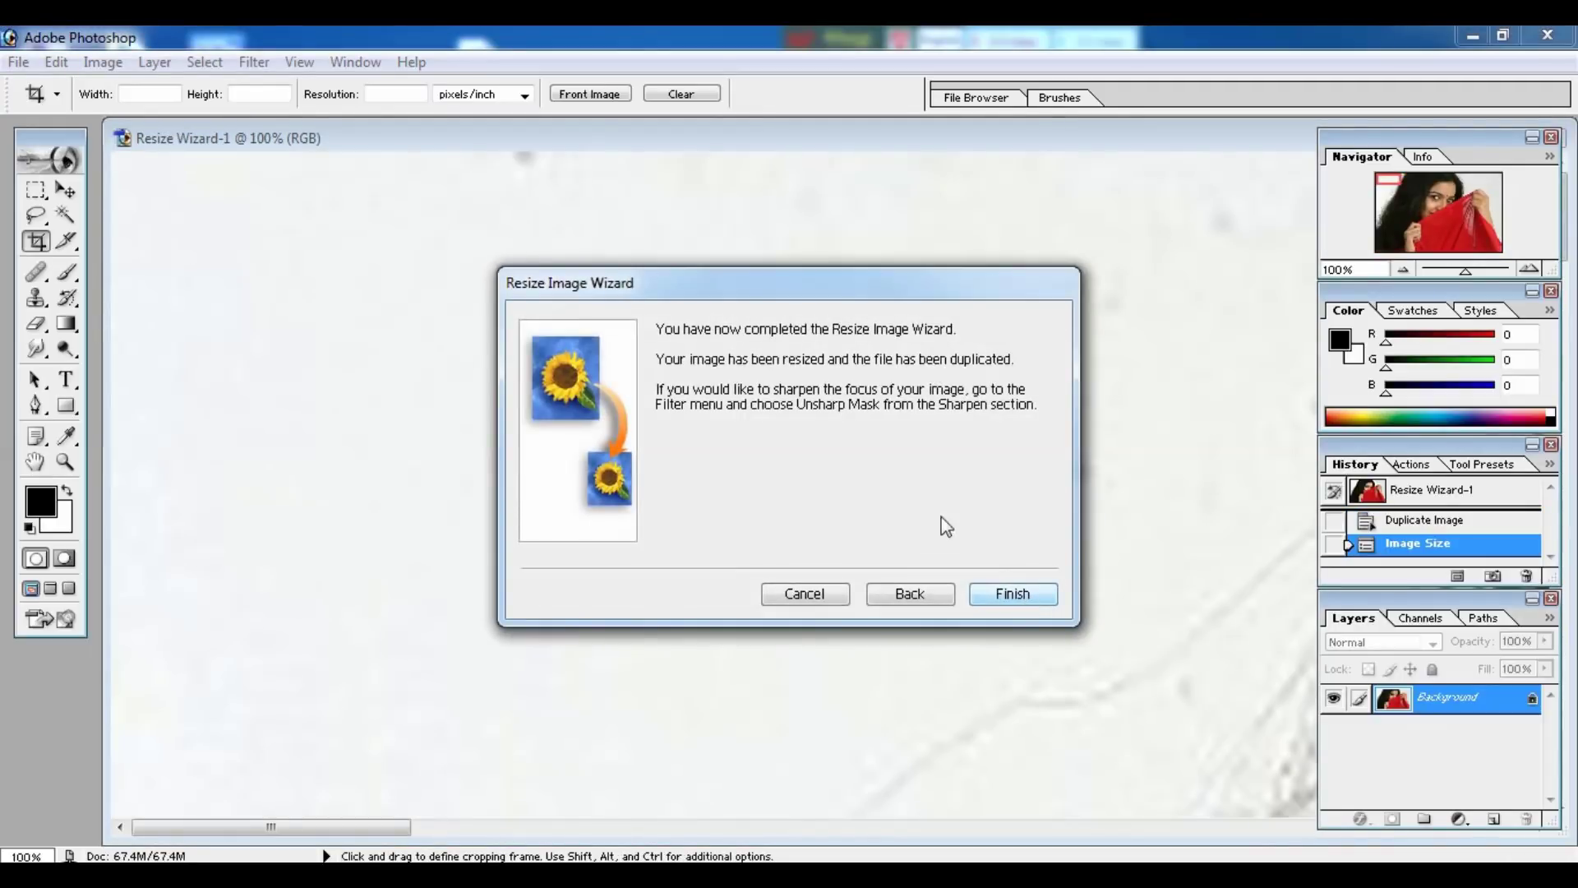
pyautogui.click(1021, 600)
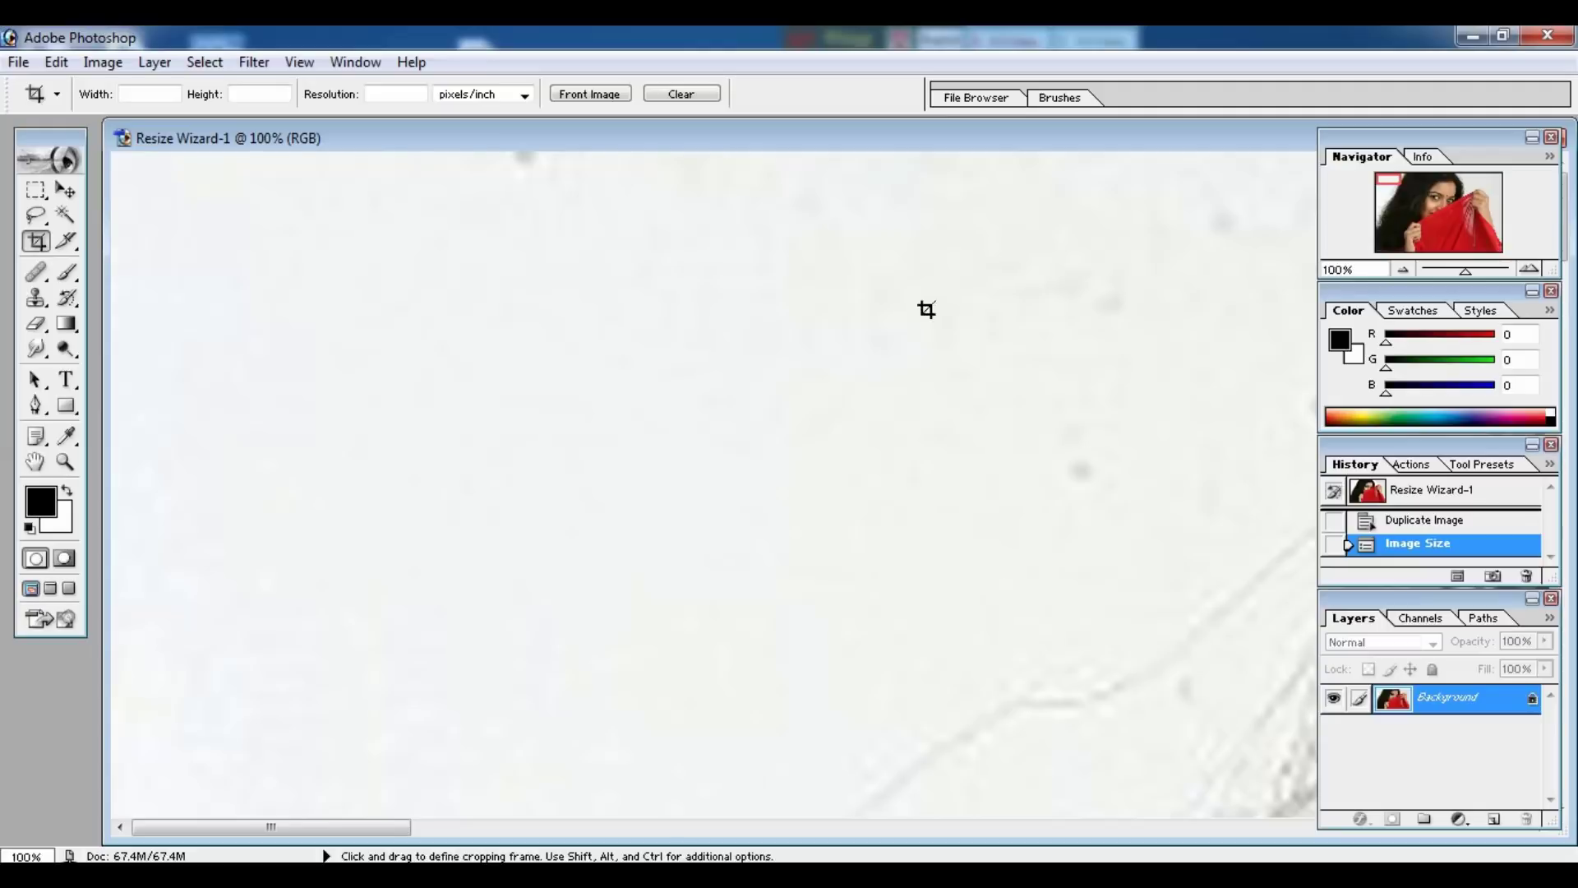
pyautogui.moveTo(951, 150); pyautogui.dragTo(801, 171)
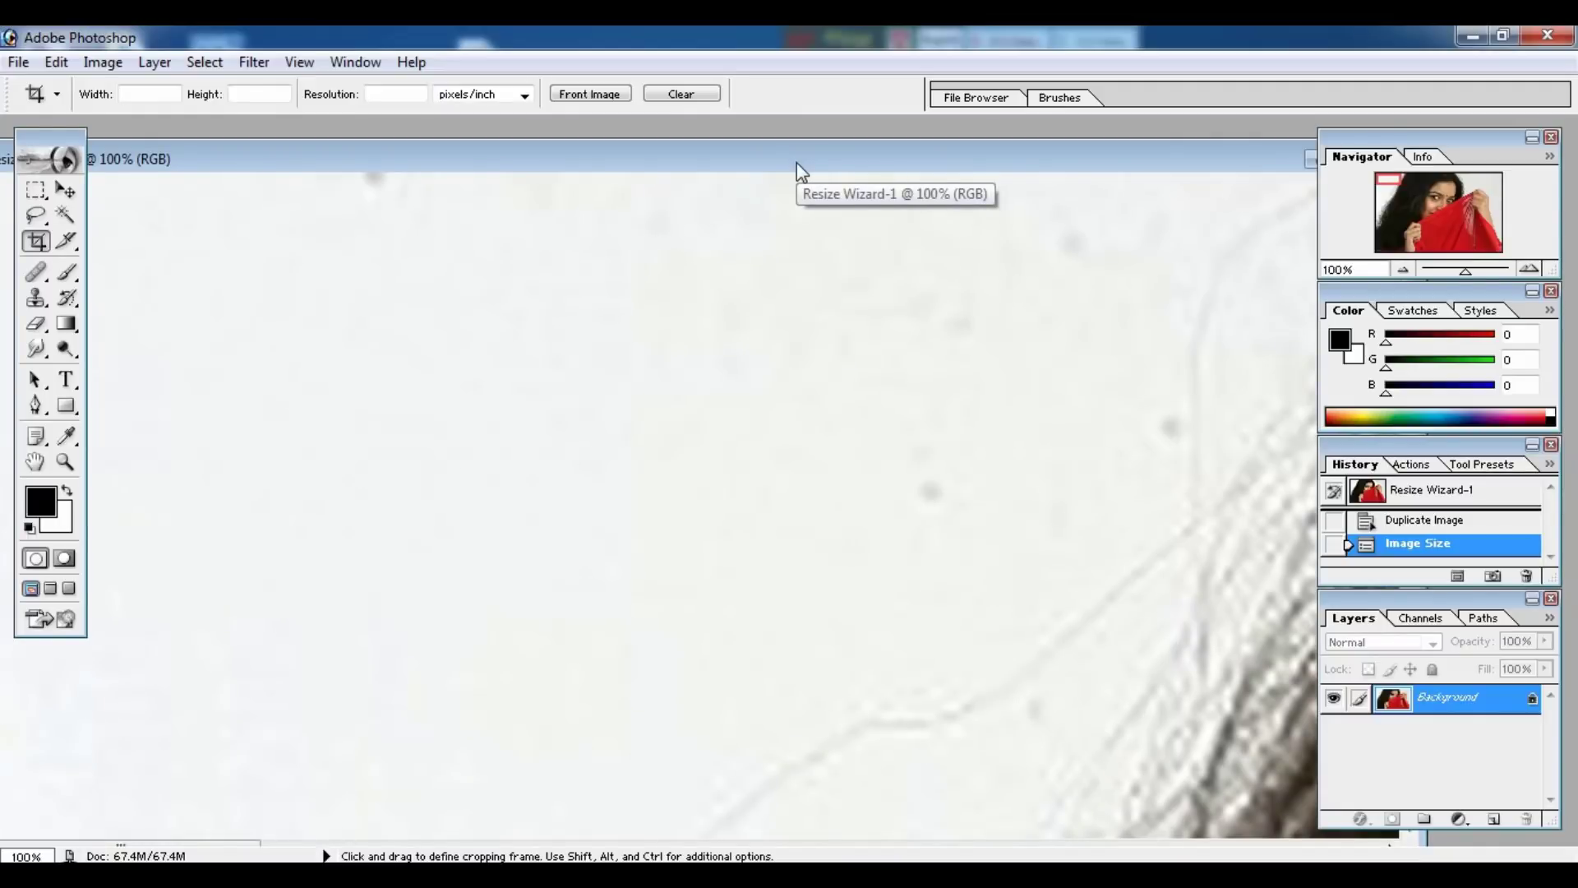
pyautogui.hotkey('ctrl', '-')
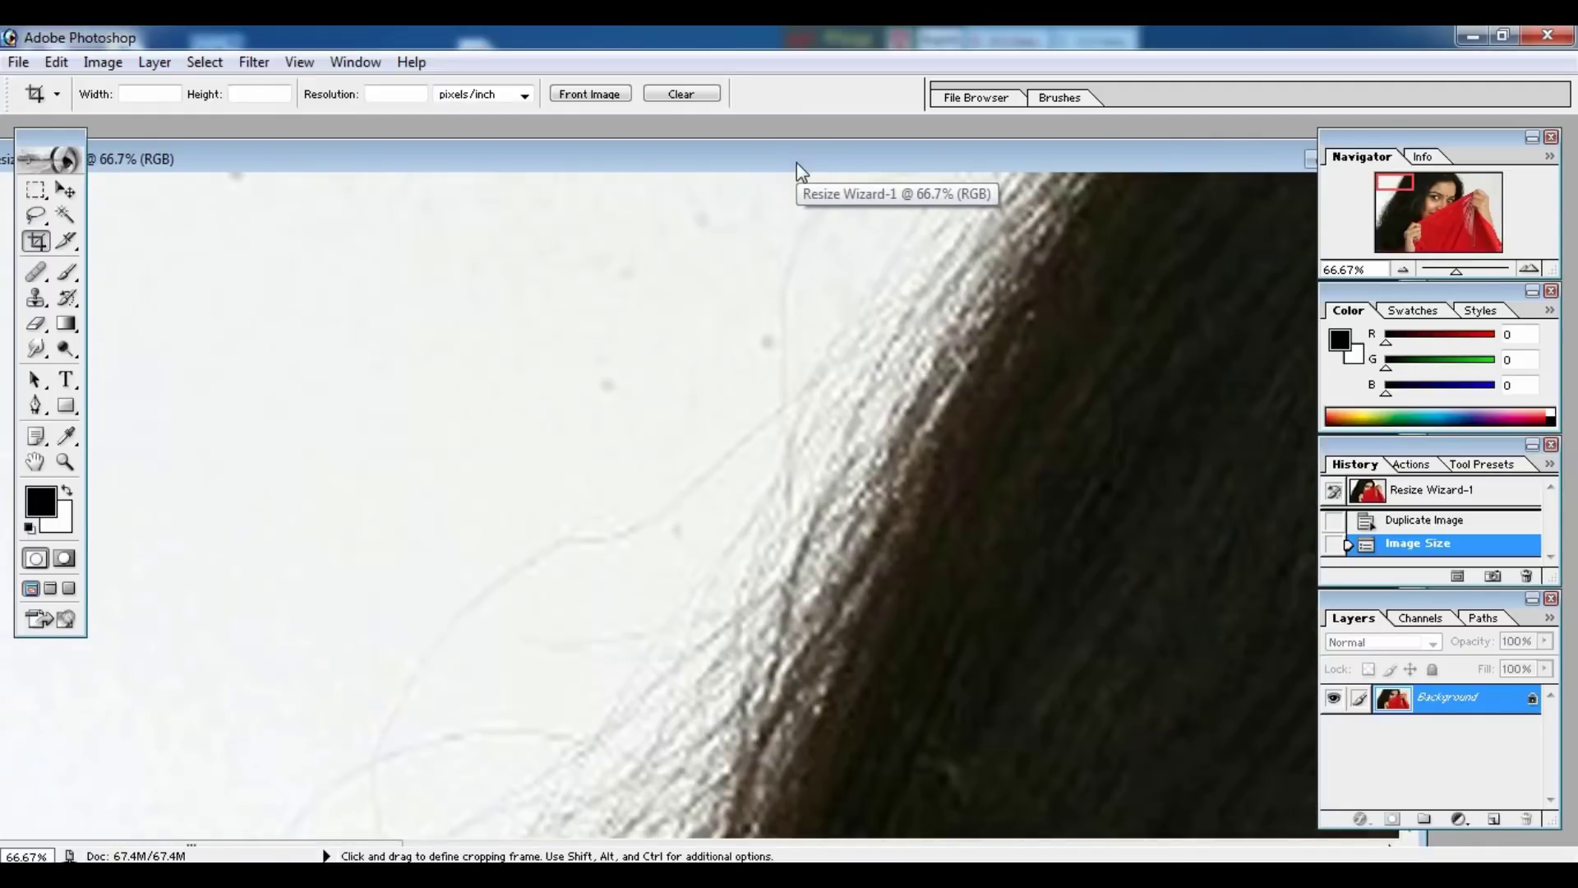
pyautogui.hotkey('ctrl', '-')
pyautogui.hotkey('ctrl', '-')
pyautogui.hotkey('ctrl', '-')
pyautogui.hotkey('ctrl', '-')
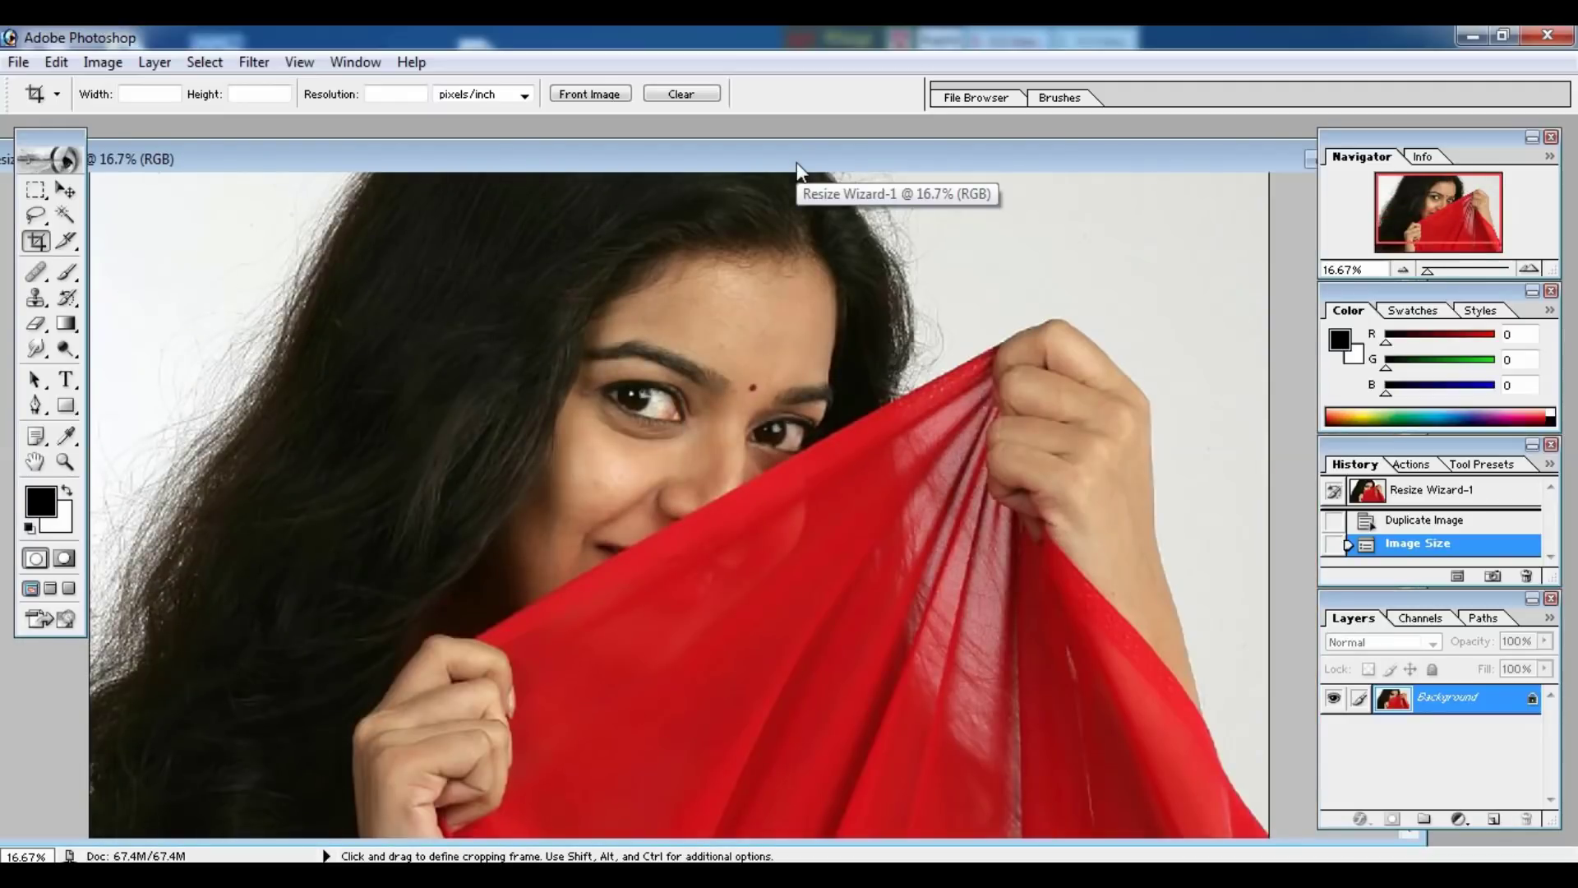
pyautogui.hotkey('ctrl', '+')
pyautogui.hotkey('ctrl', '+')
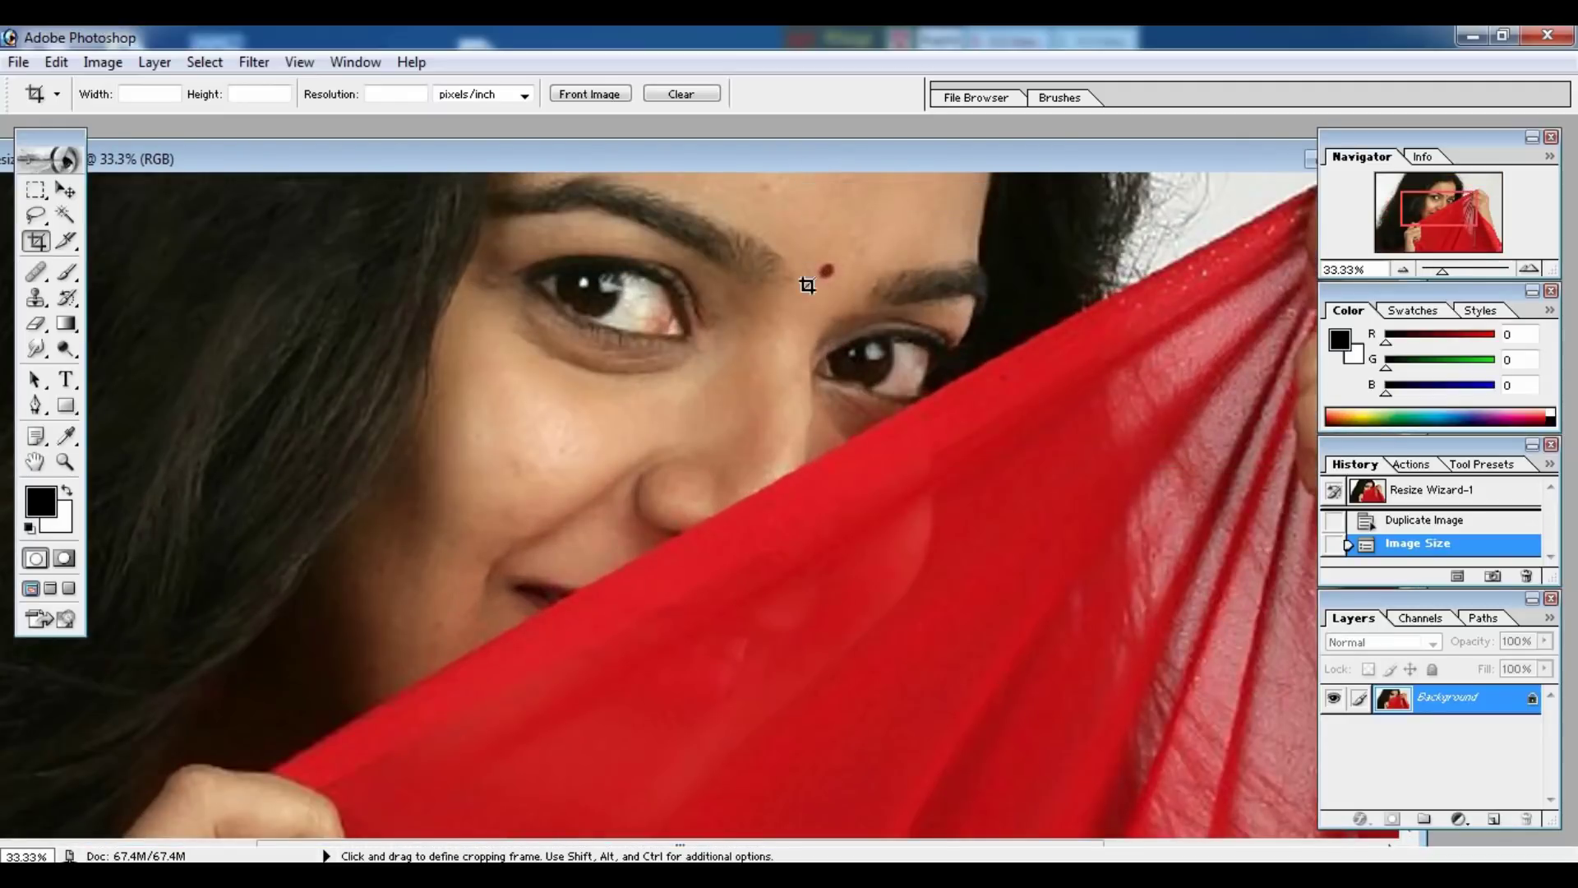
pyautogui.moveTo(807, 285); pyautogui.dragTo(899, 390)
pyautogui.hotkey('ctrl', '+')
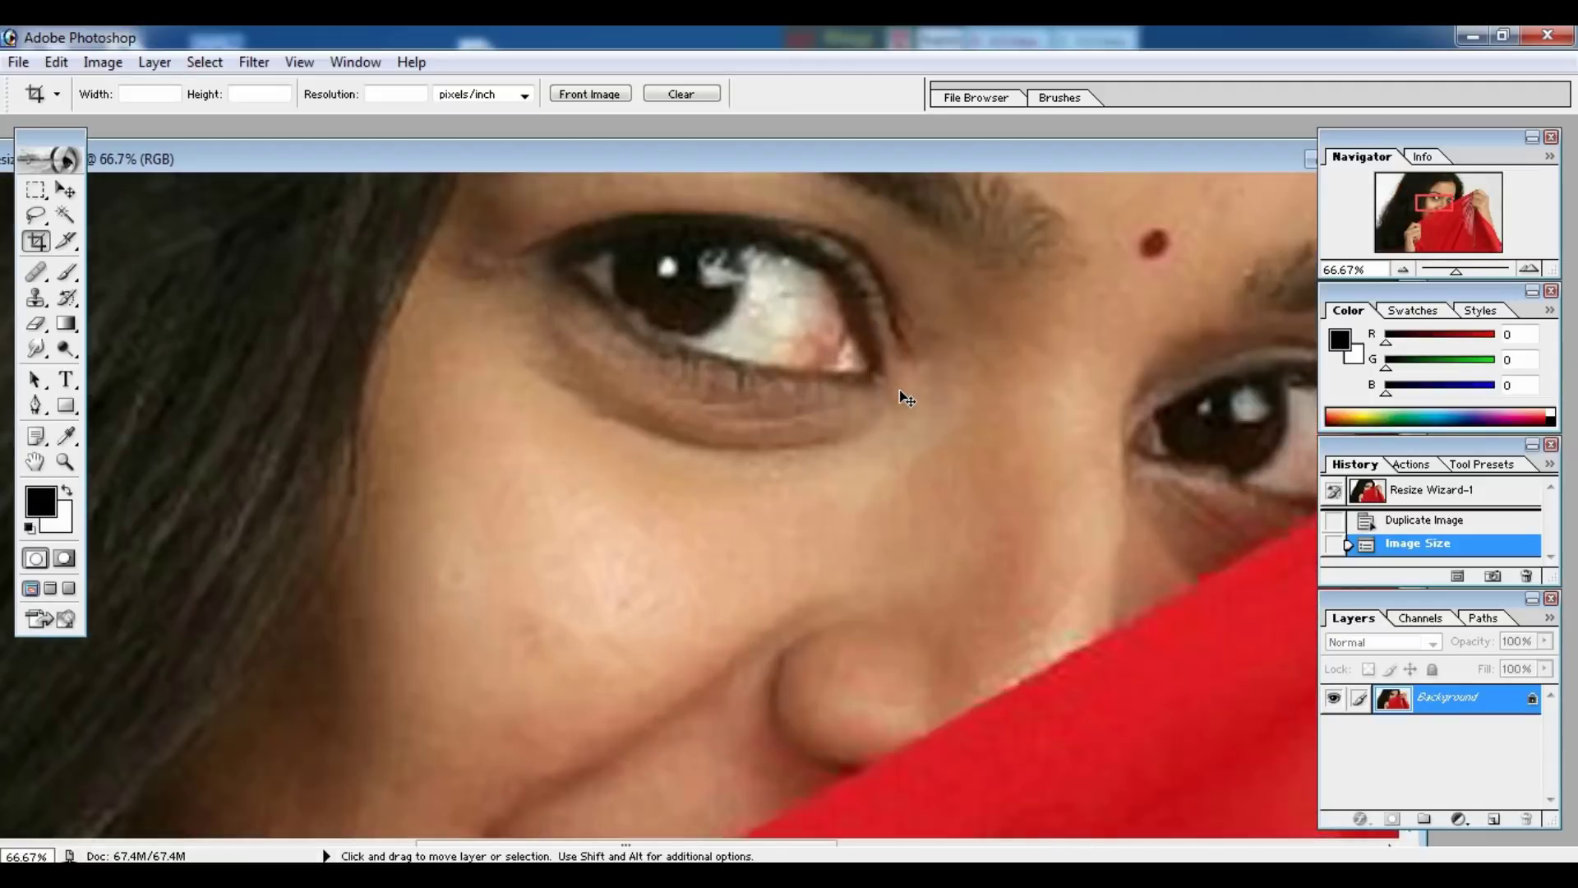
pyautogui.hotkey('ctrl', '+')
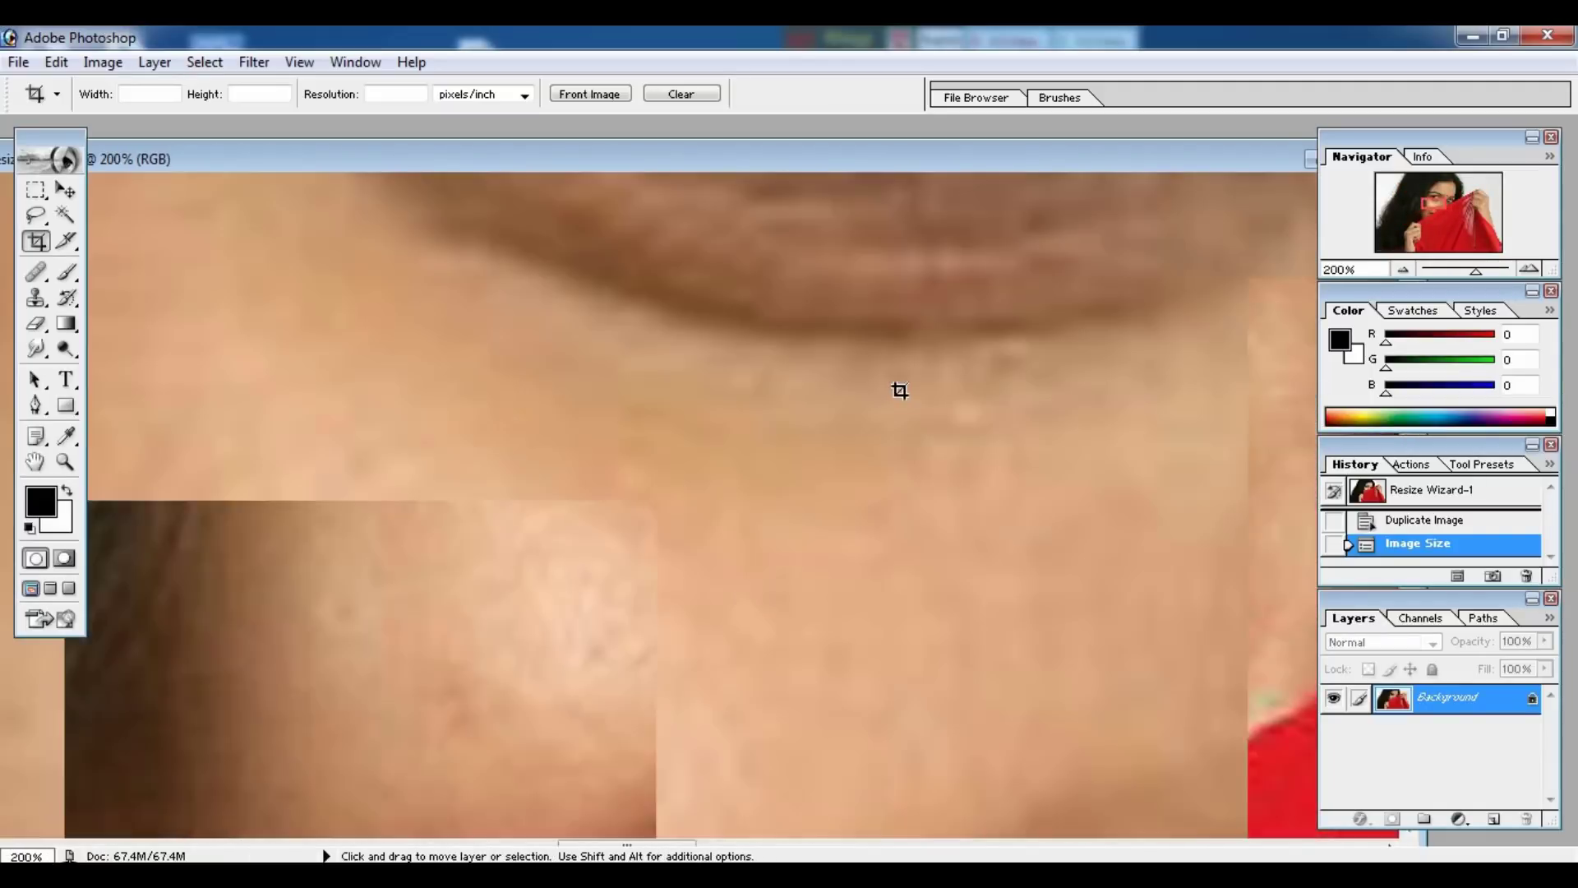
pyautogui.hotkey('ctrl', '0')
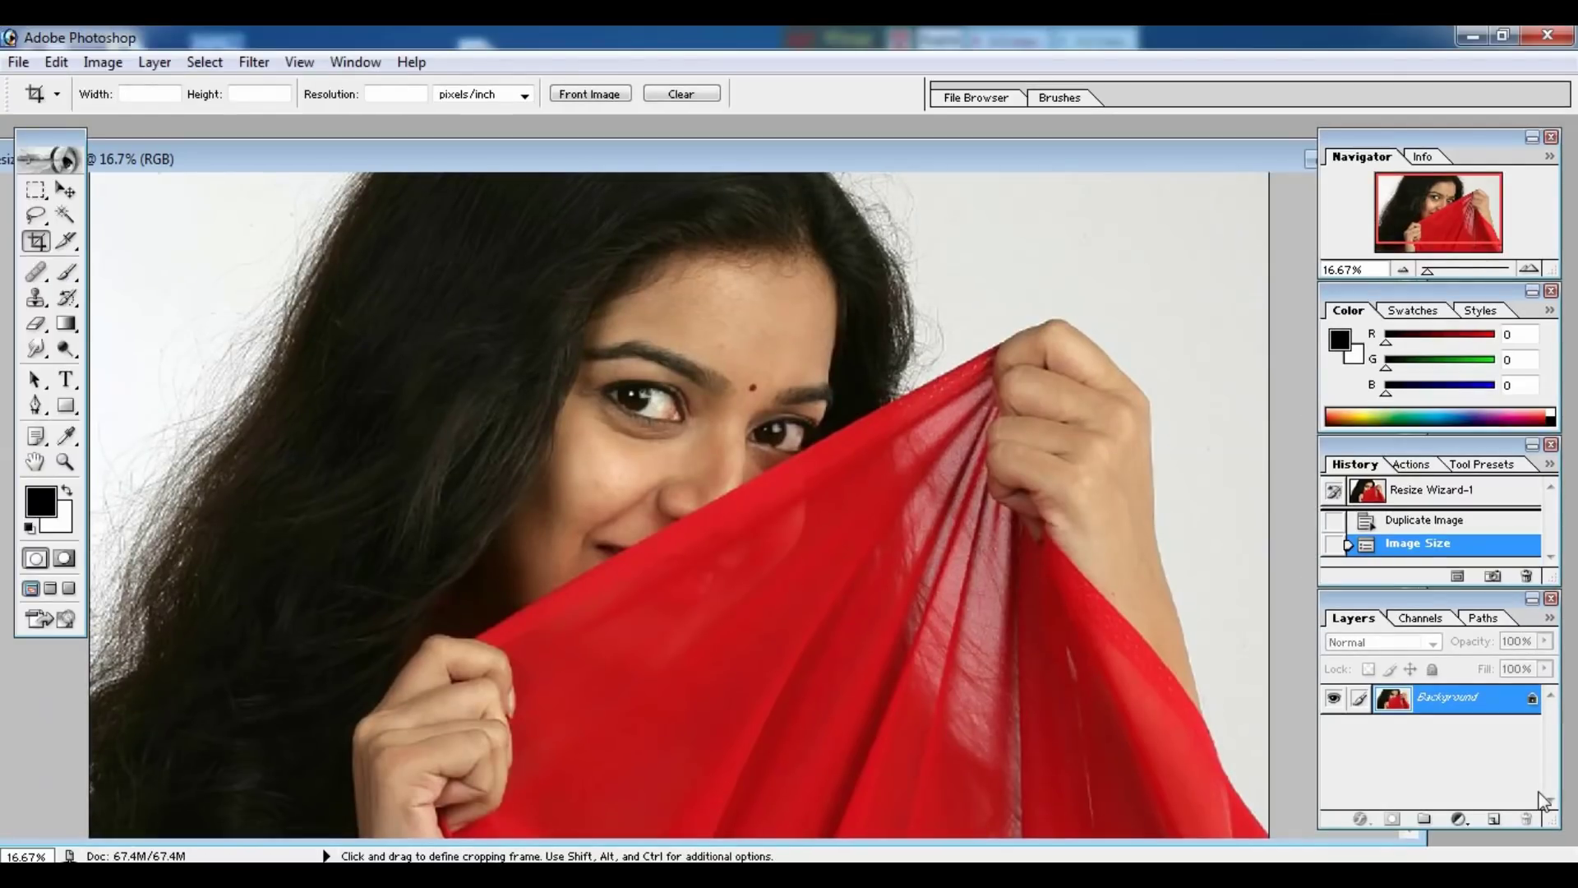
# Duplicate the Background to Layer 1 with Ctrl+J and invert it with Ctrl+I.
pyautogui.hotkey('ctrl', 'j')
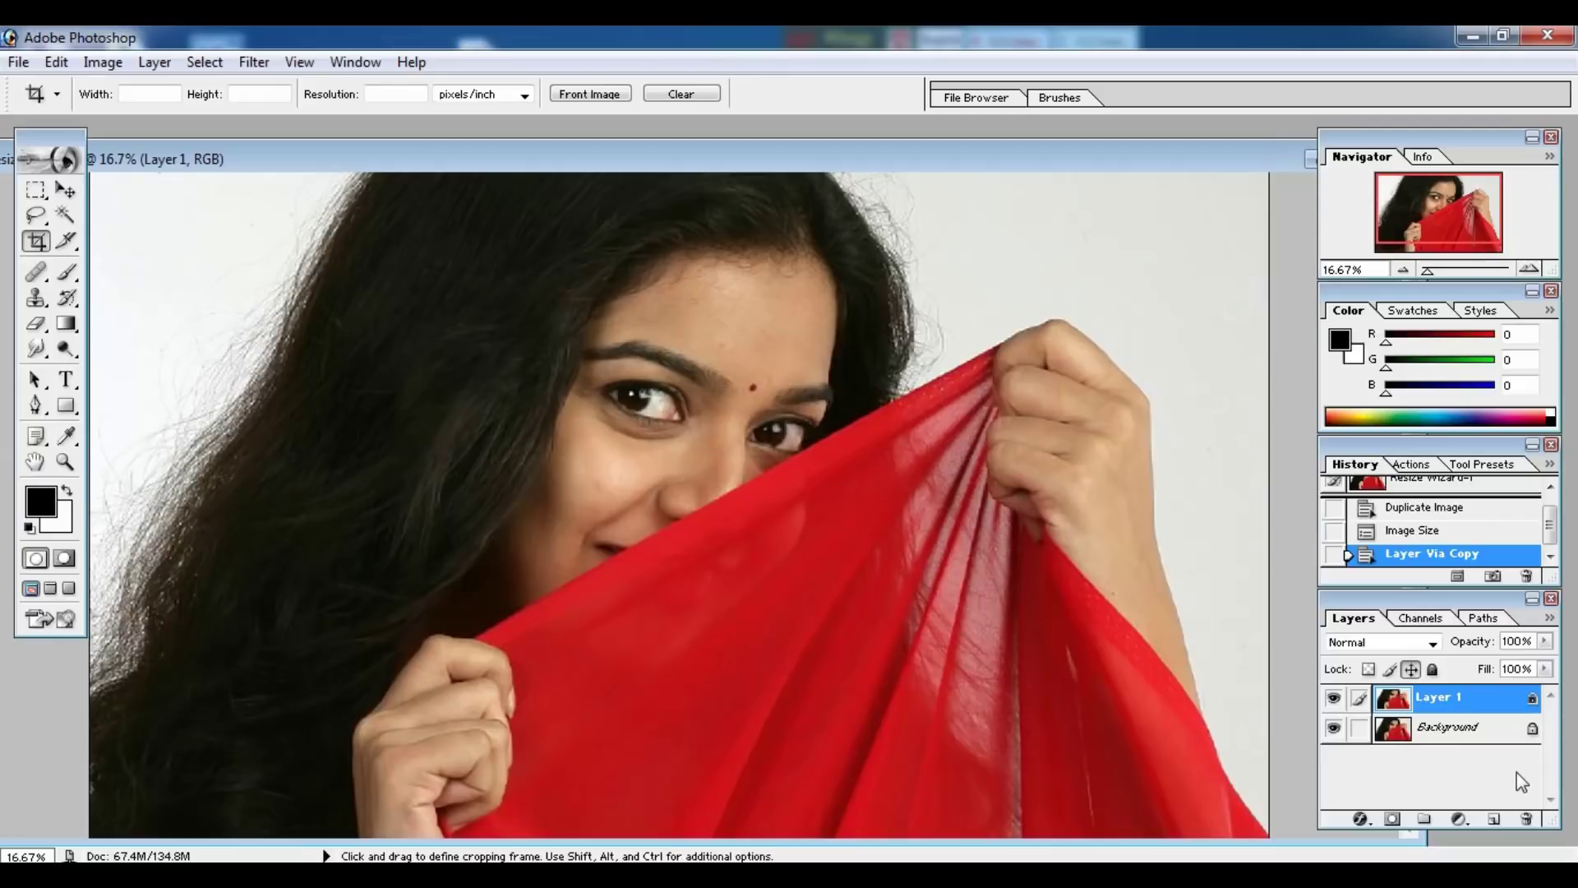
pyautogui.hotkey('ctrl', 'i')
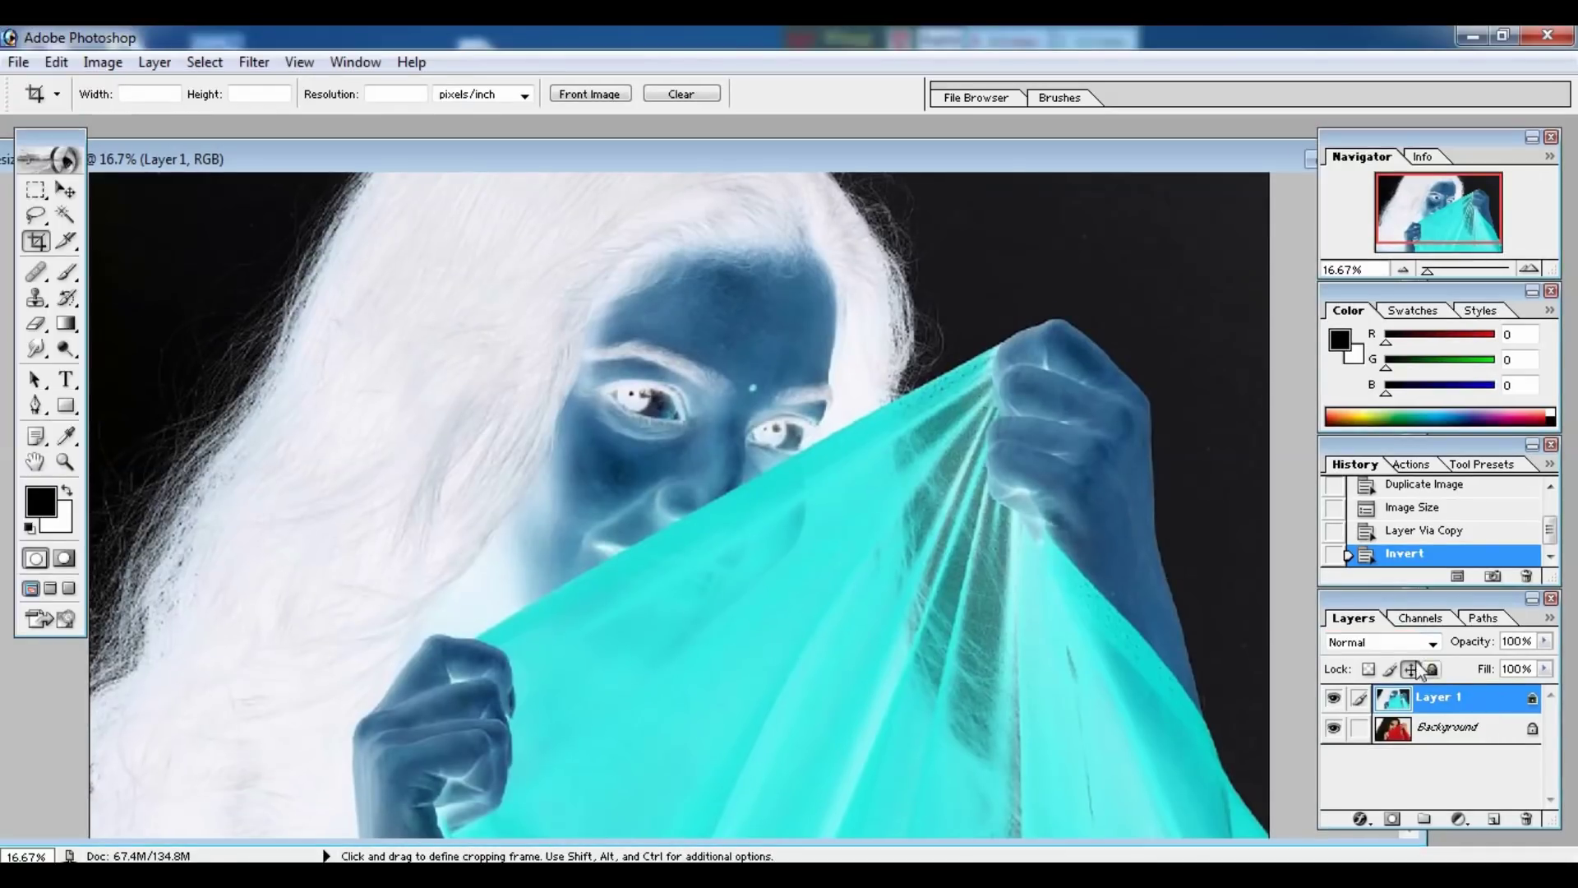
# Set Layer 1 to Vivid Light and apply a High Pass filter with a 15-pixel radius.
pyautogui.click(1389, 643)
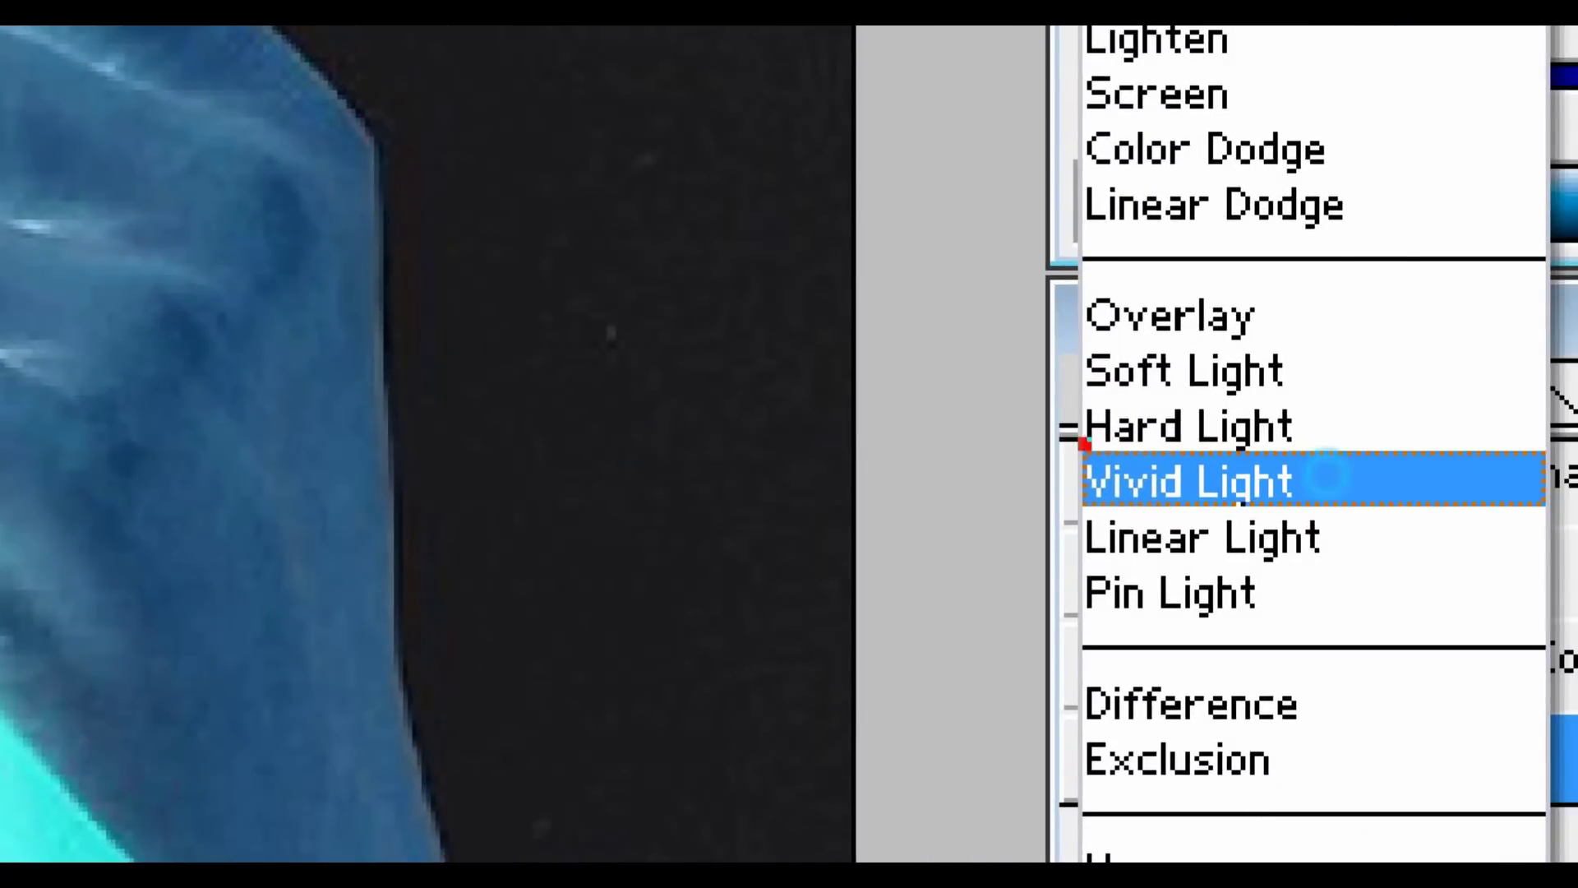
pyautogui.click(1093, 477)
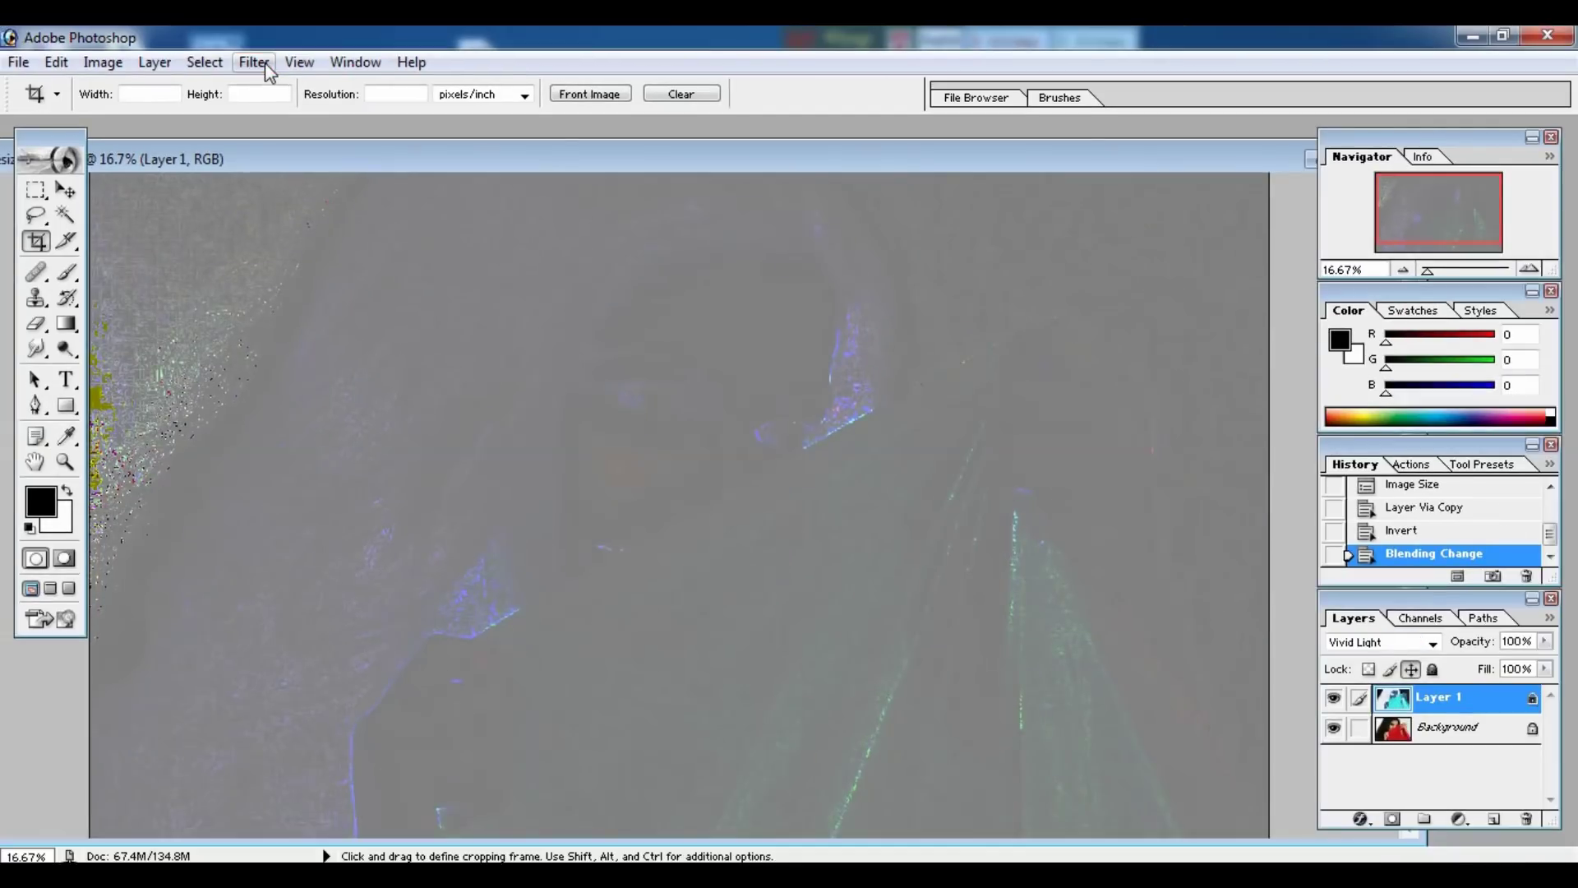
pyautogui.click(268, 66)
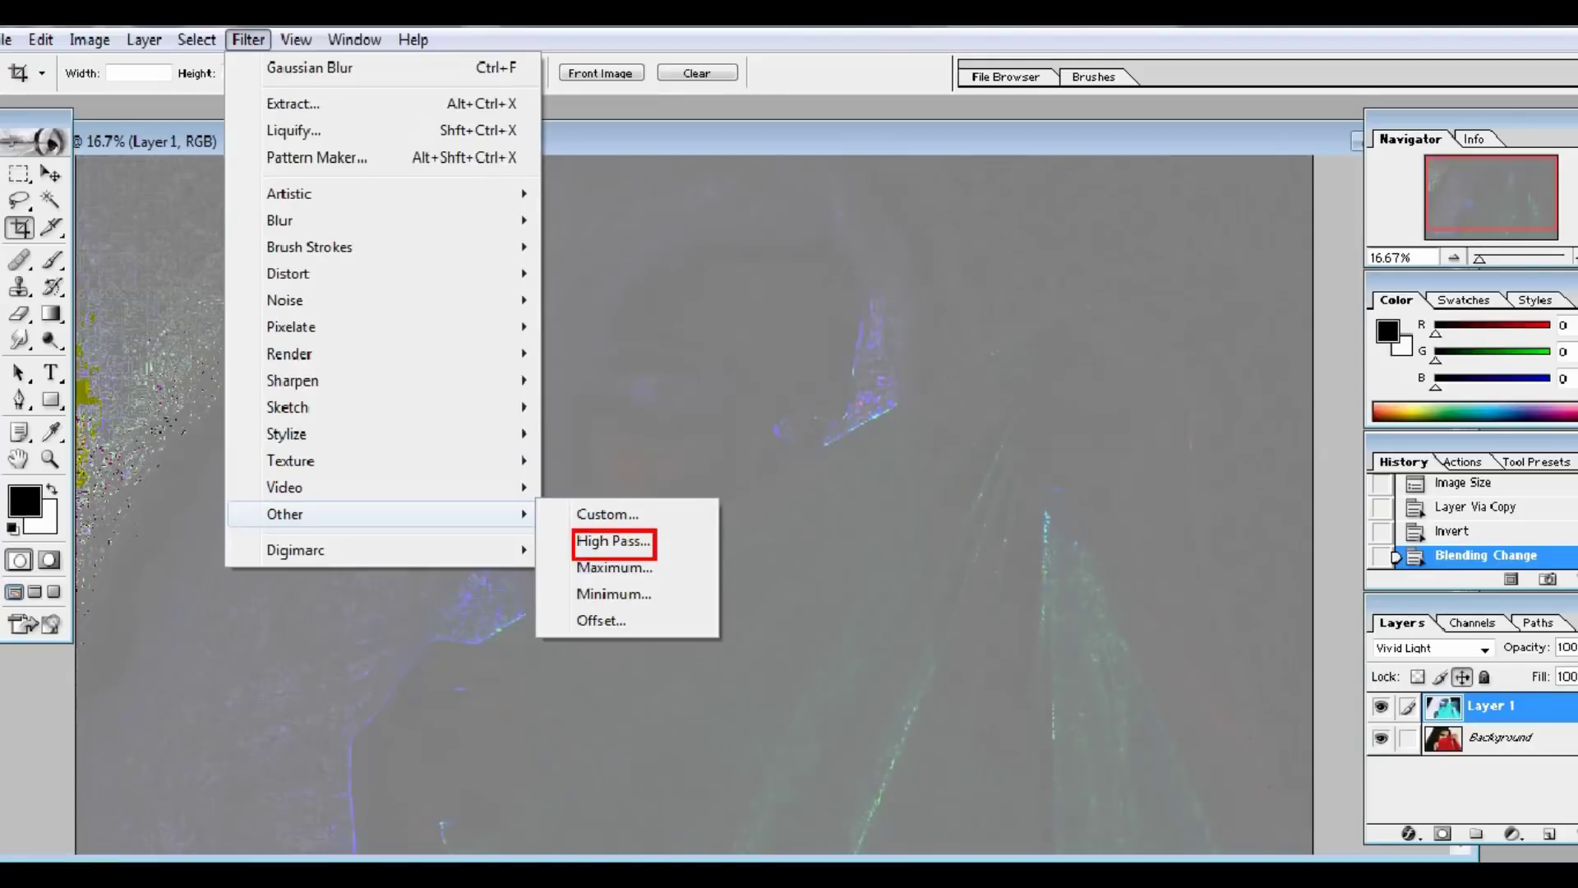
pyautogui.click(608, 536)
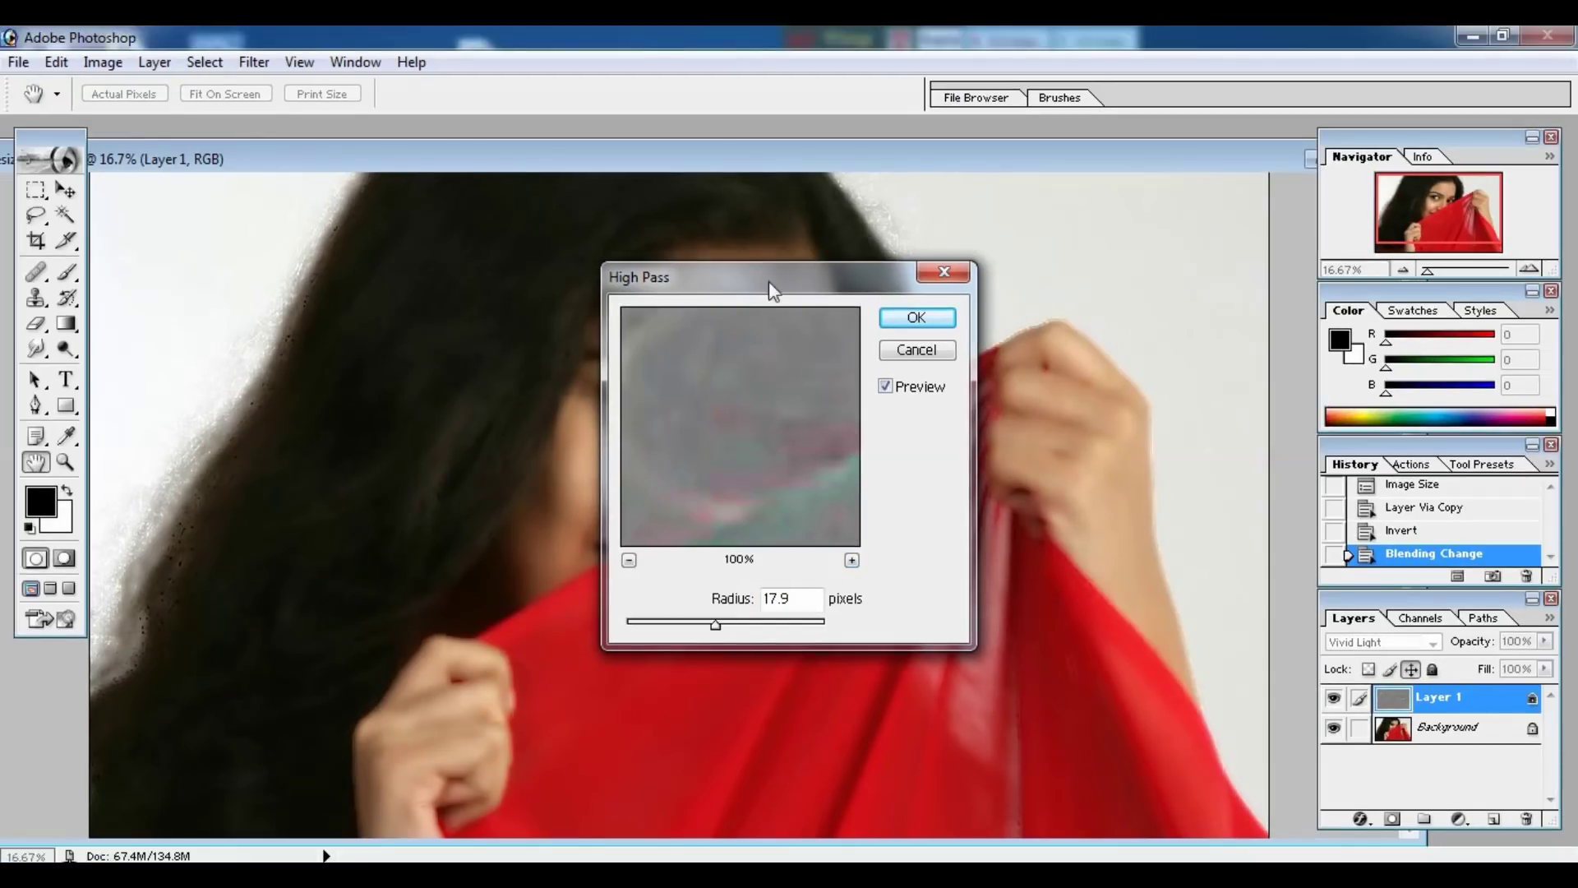
pyautogui.moveTo(774, 283); pyautogui.dragTo(937, 256)
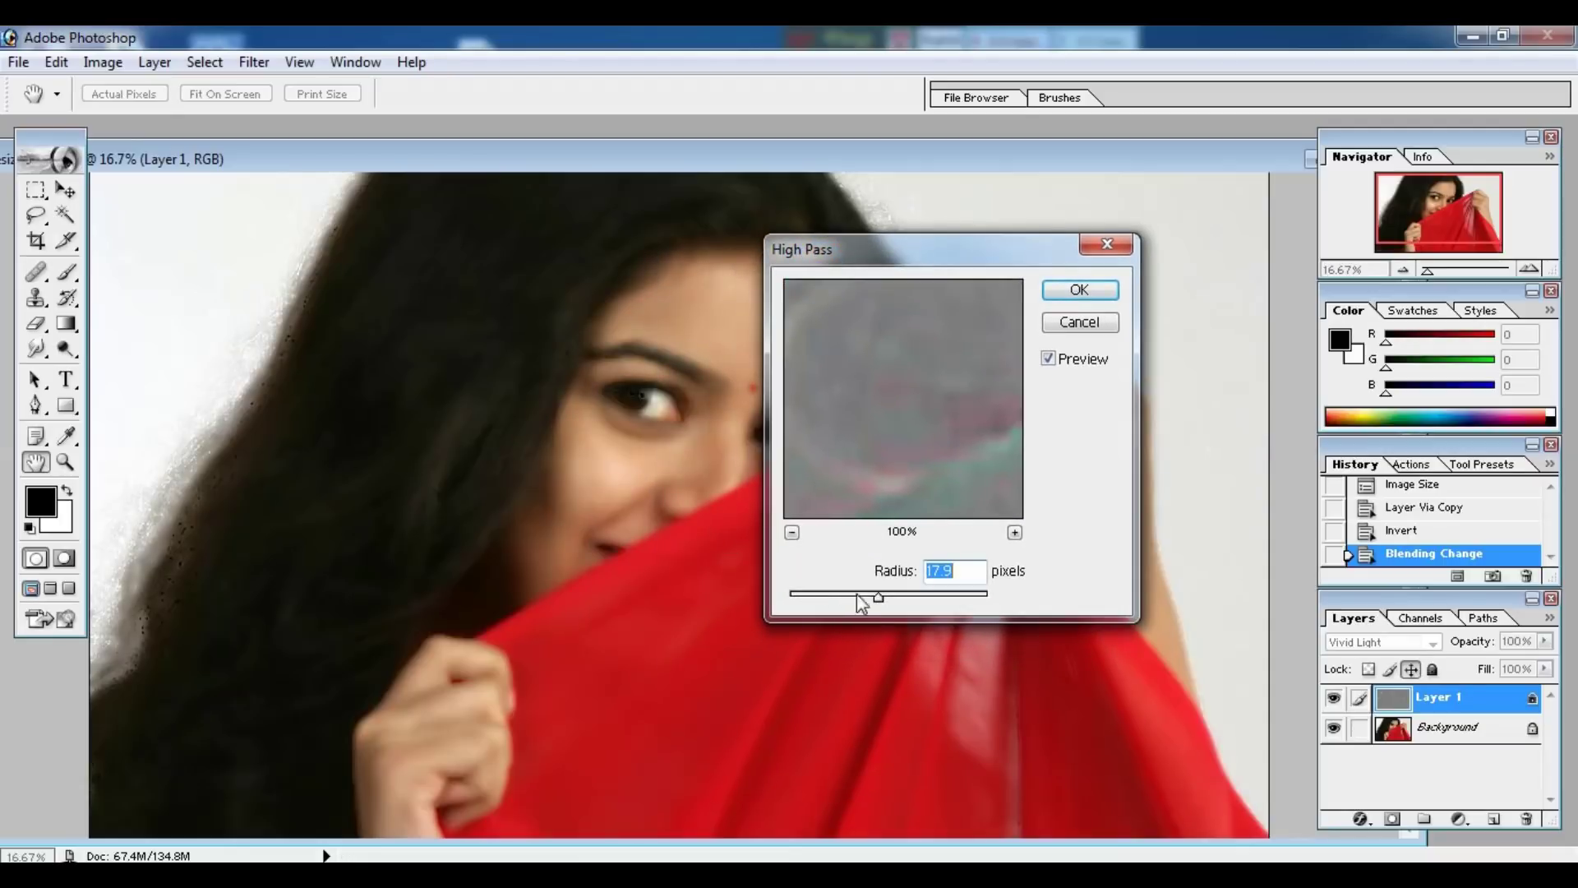
pyautogui.moveTo(876, 600)
pyautogui.mouseDown()
pyautogui.moveTo(826, 595)
pyautogui.moveTo(891, 598)
pyautogui.moveTo(875, 600)
pyautogui.mouseUp()
pyautogui.write('15')
pyautogui.click(1079, 290)
pyautogui.press('c')
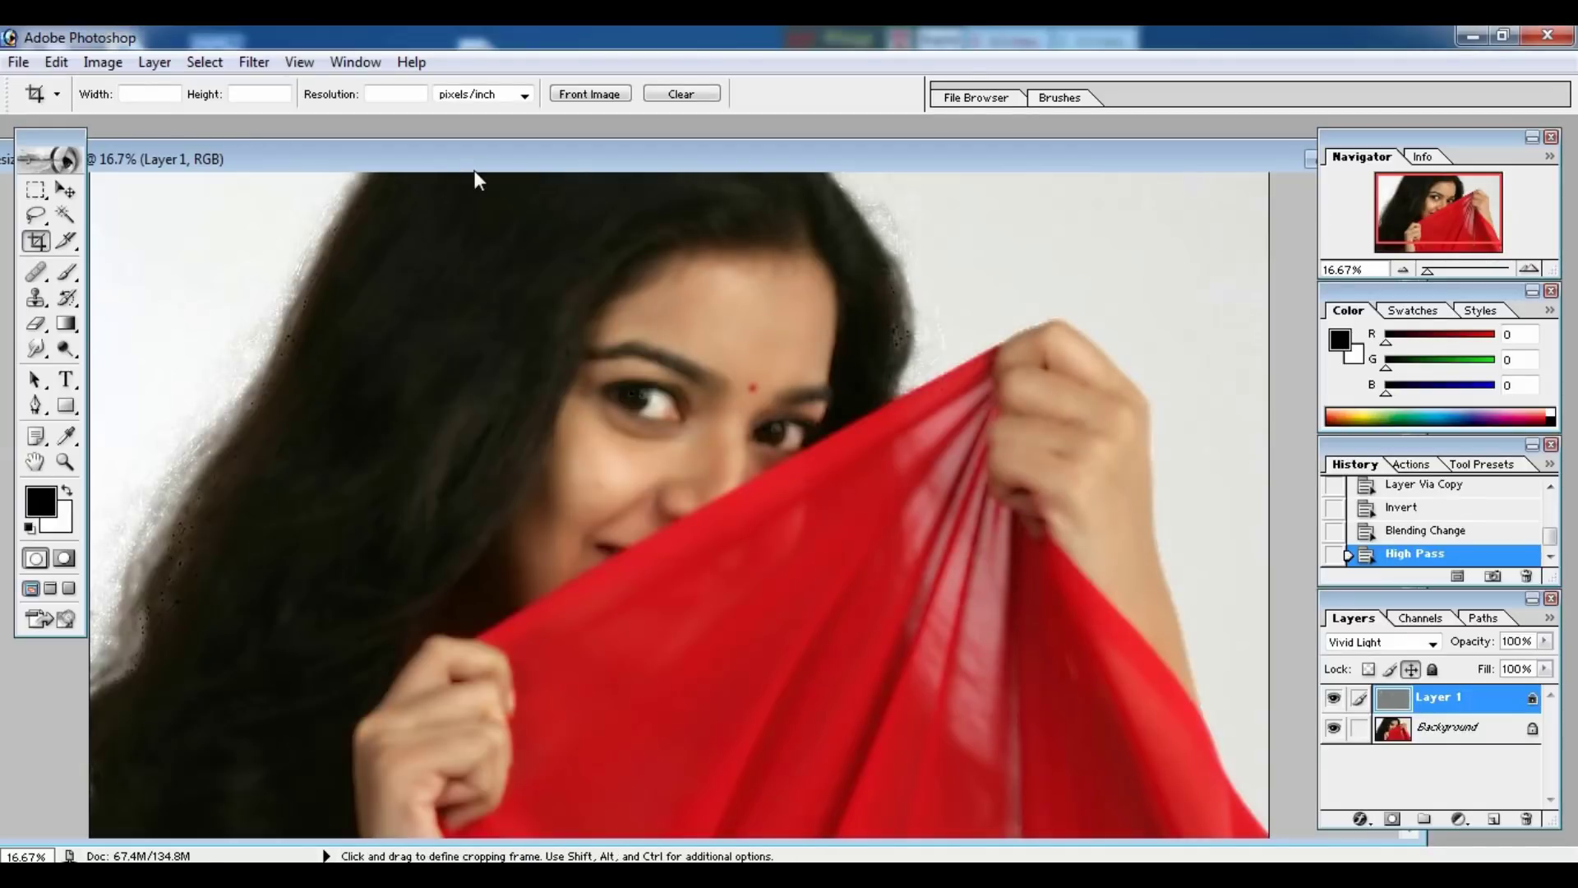
# Apply a Gaussian Blur of 6.7 pixels to Layer 1.
pyautogui.click(254, 63)
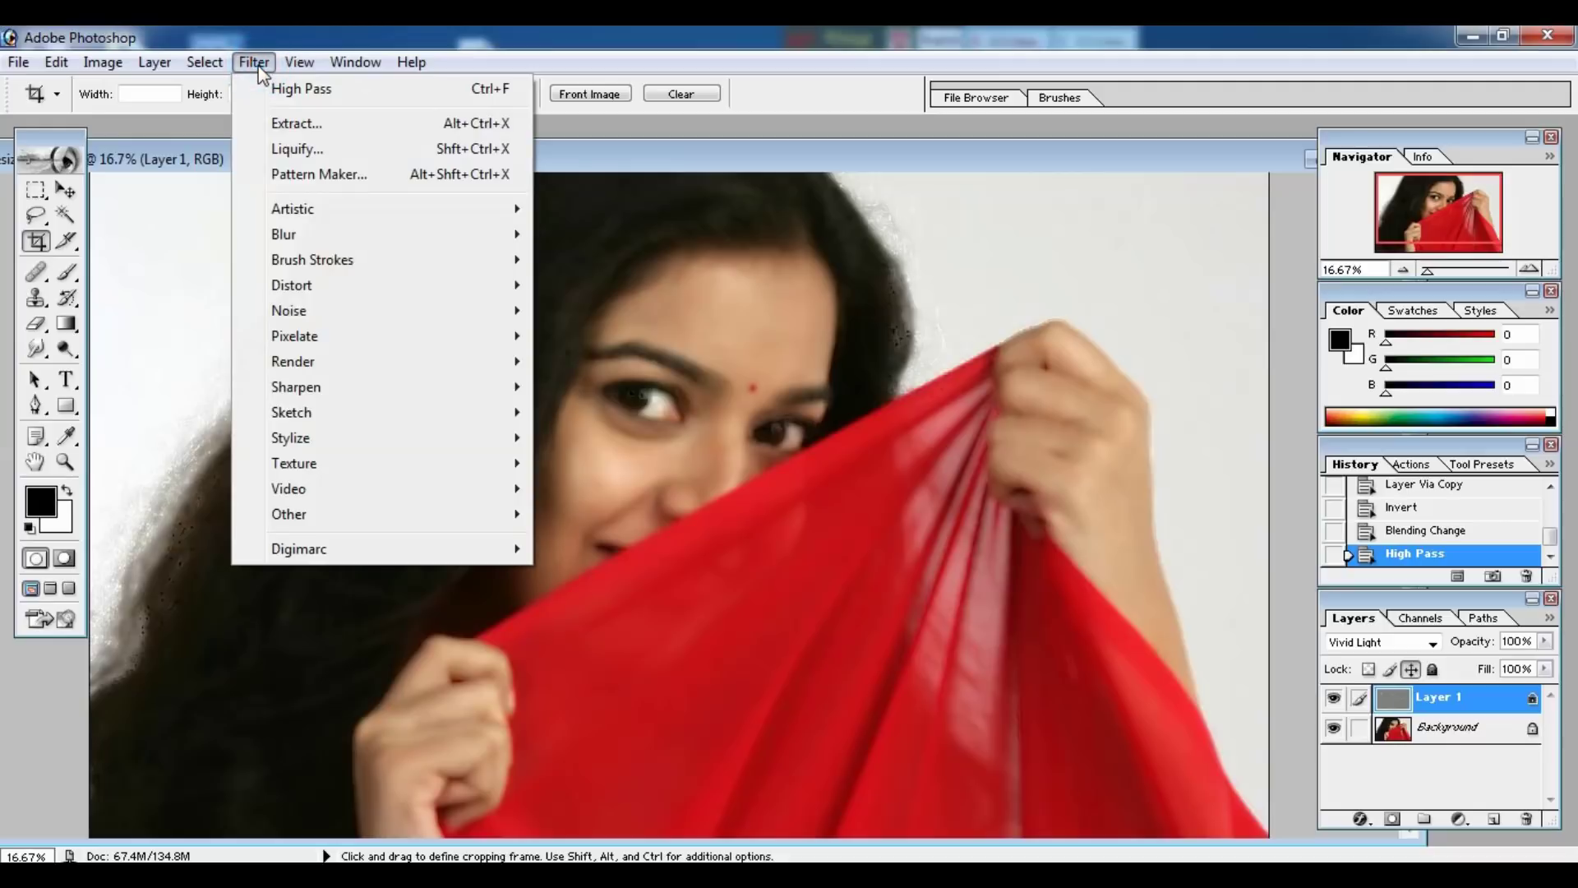
pyautogui.moveTo(173, 66)
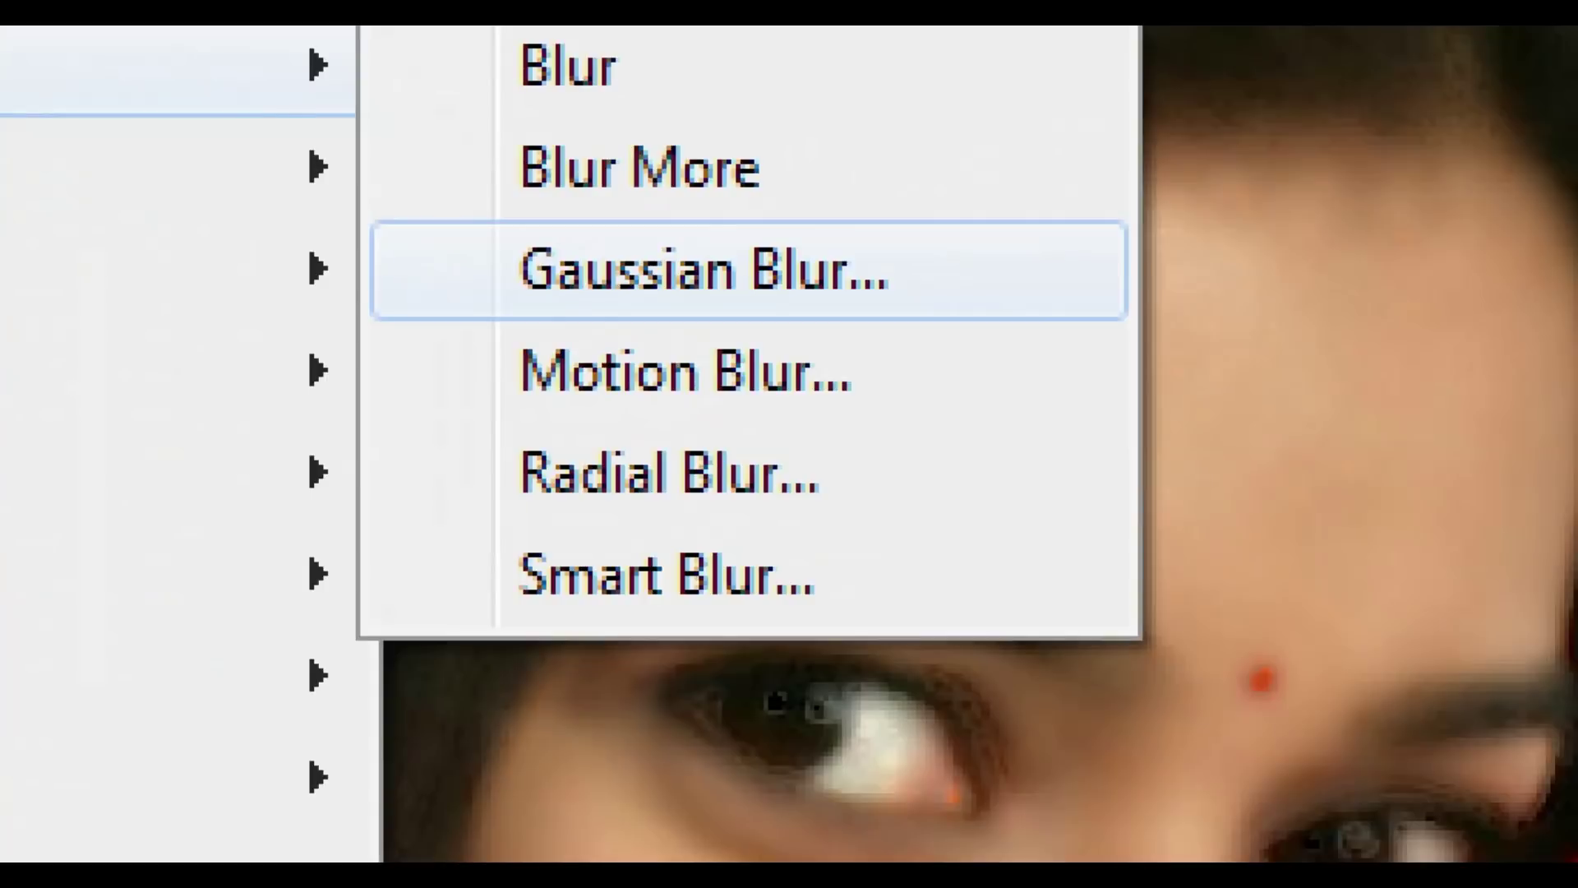
pyautogui.click(584, 289)
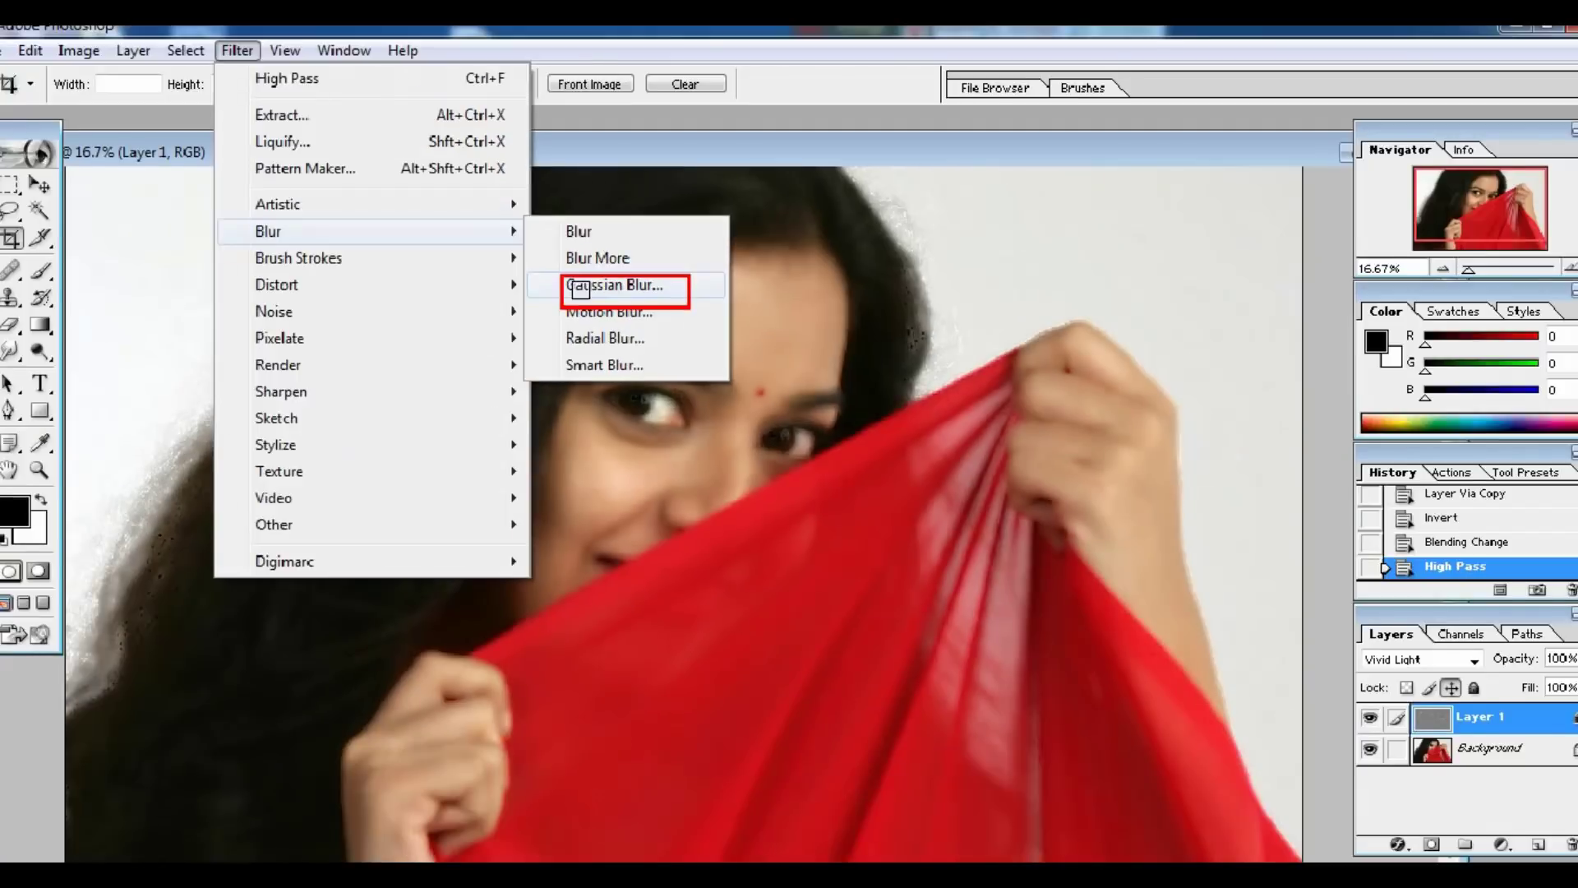
pyautogui.click(628, 285)
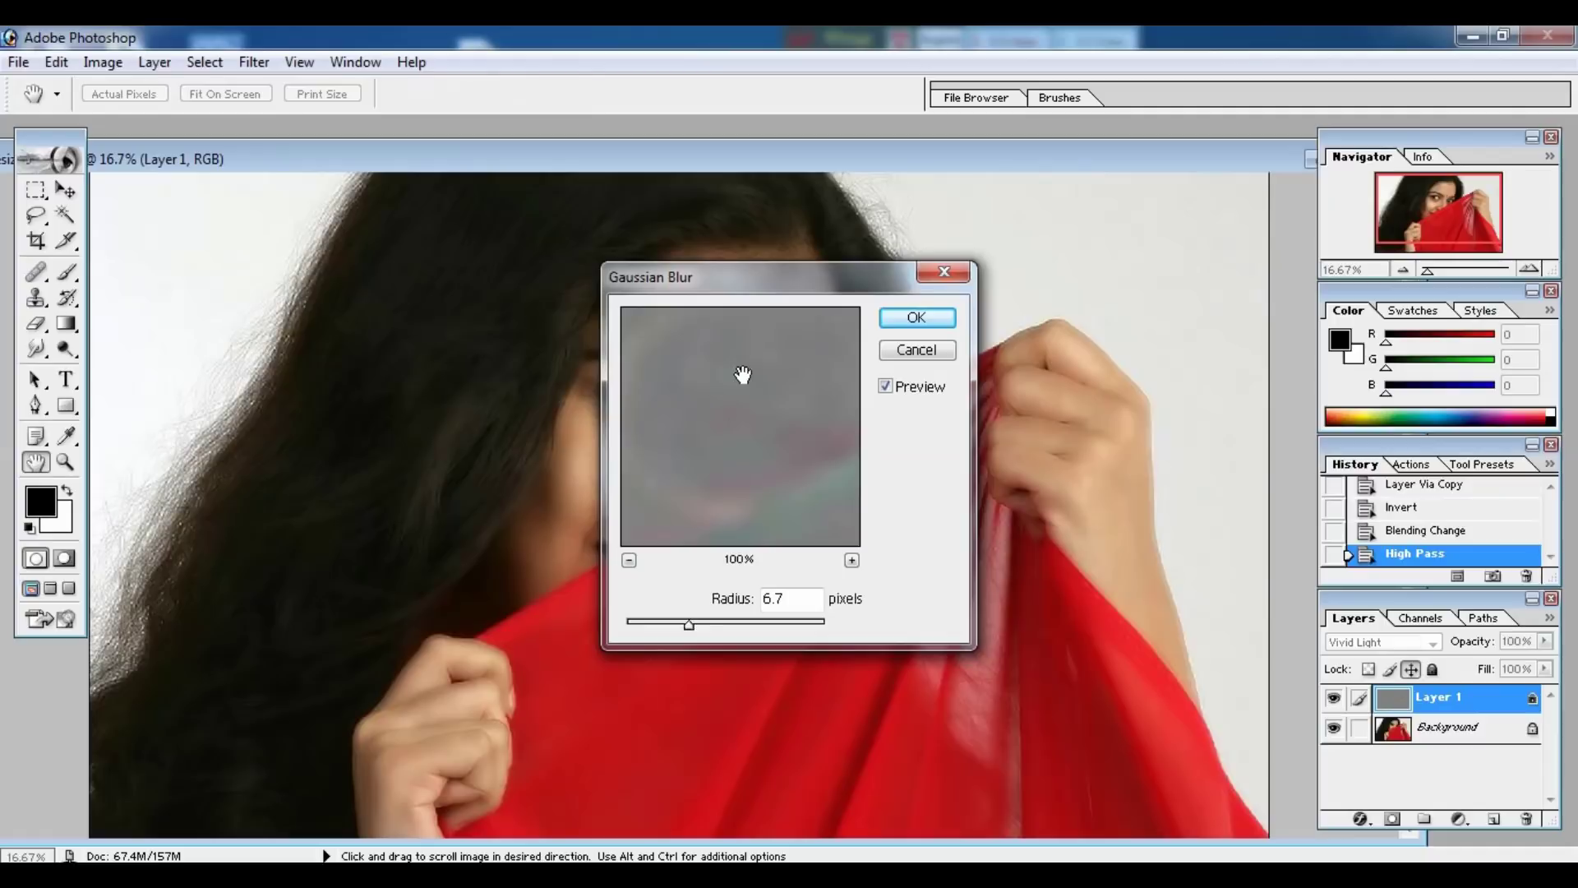
pyautogui.moveTo(766, 286); pyautogui.dragTo(993, 246)
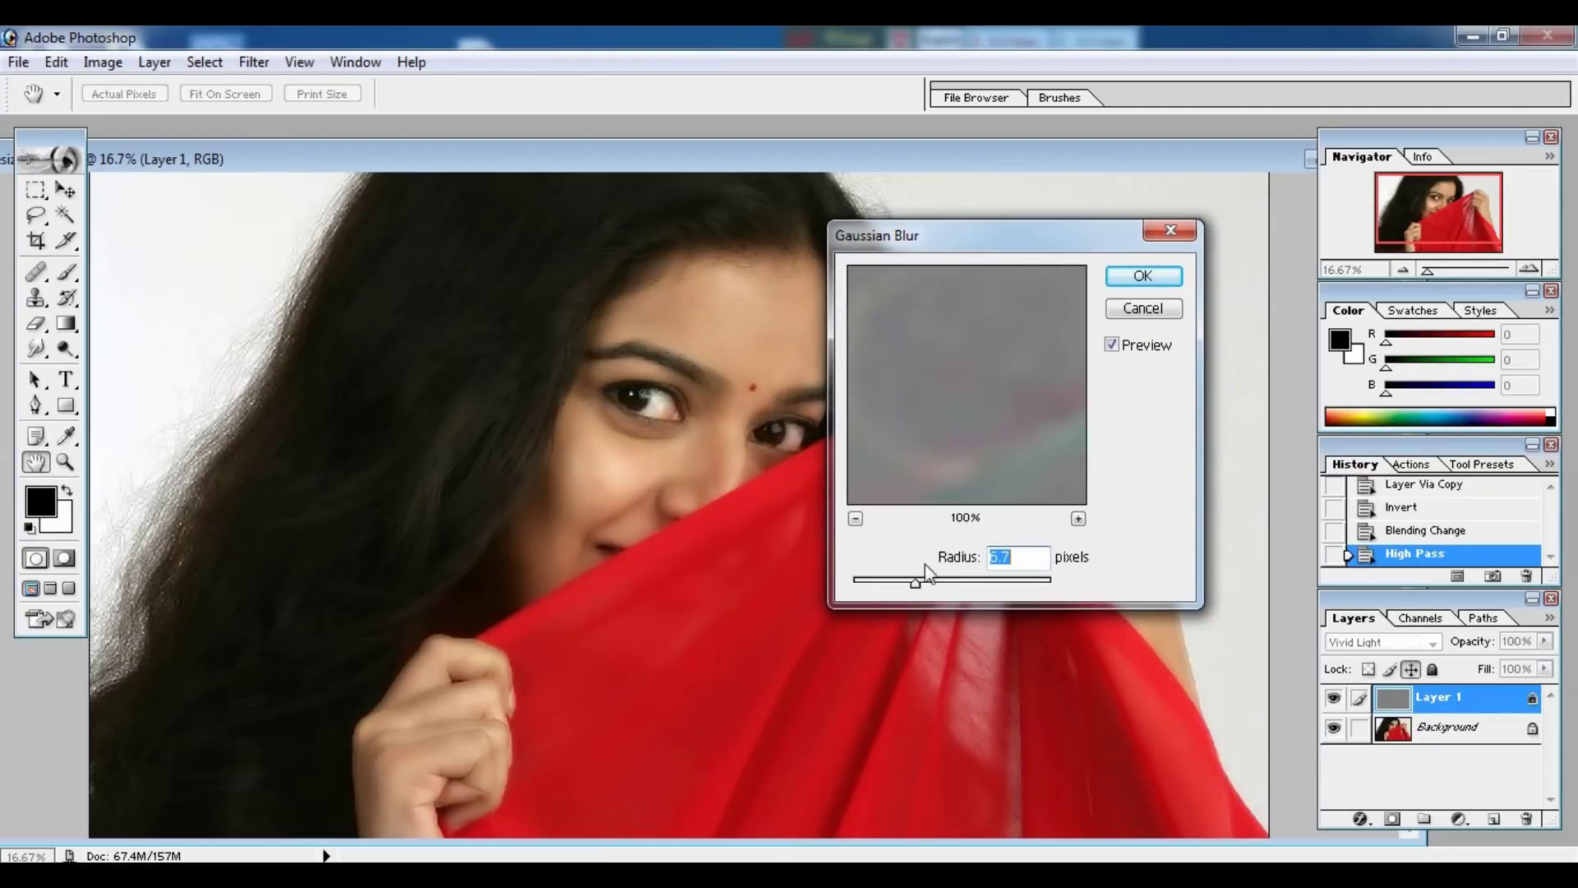
pyautogui.moveTo(916, 580); pyautogui.dragTo(888, 580)
pyautogui.click(856, 519)
pyautogui.doubleClick(856, 519)
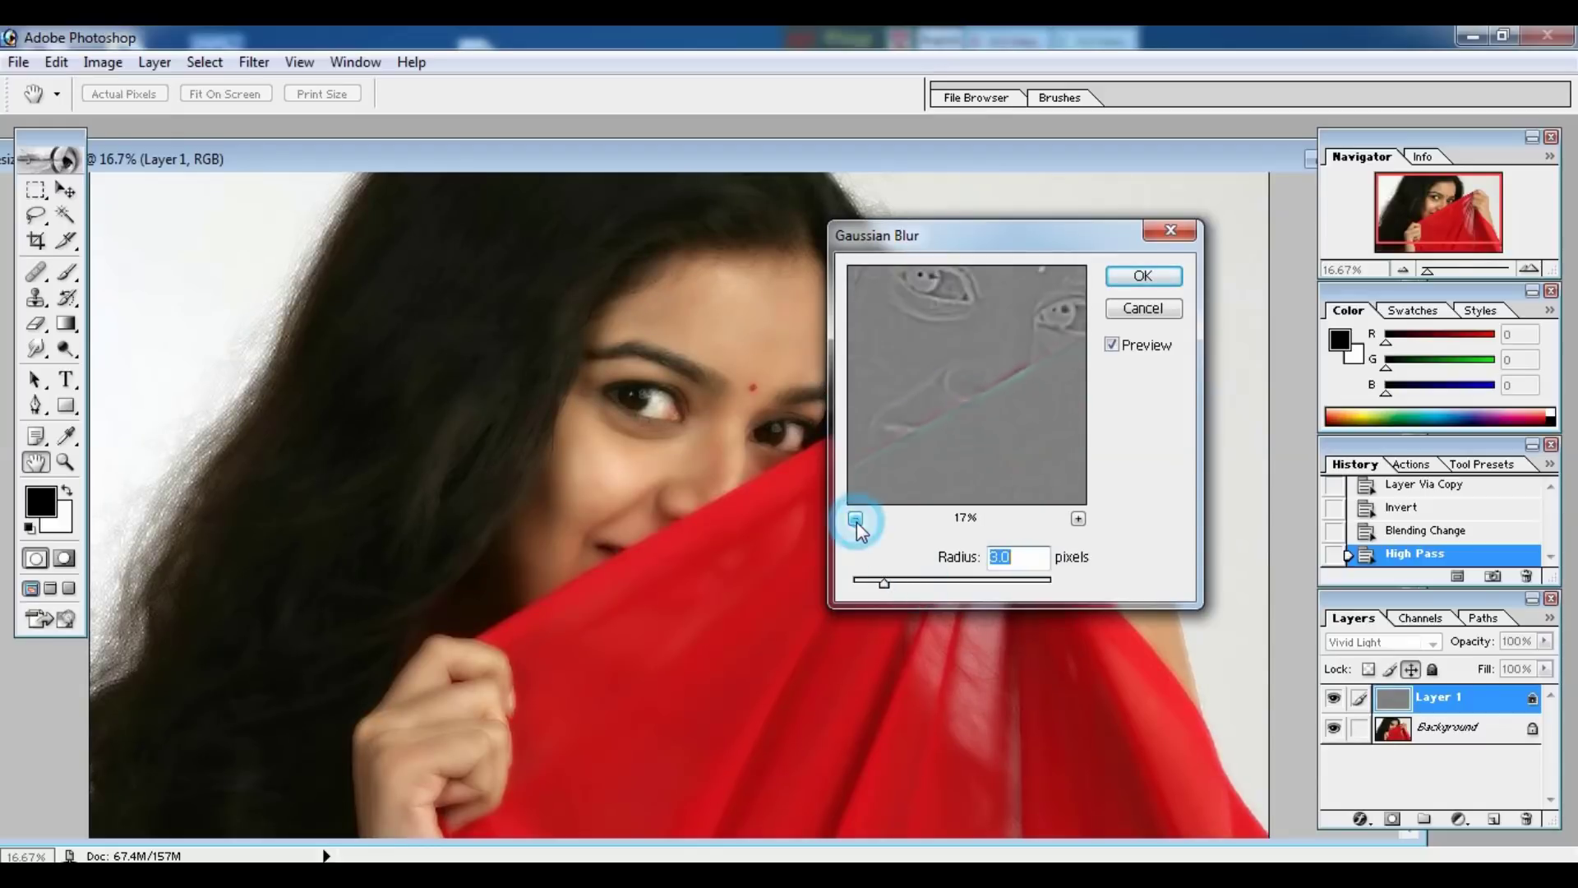
pyautogui.click(856, 519)
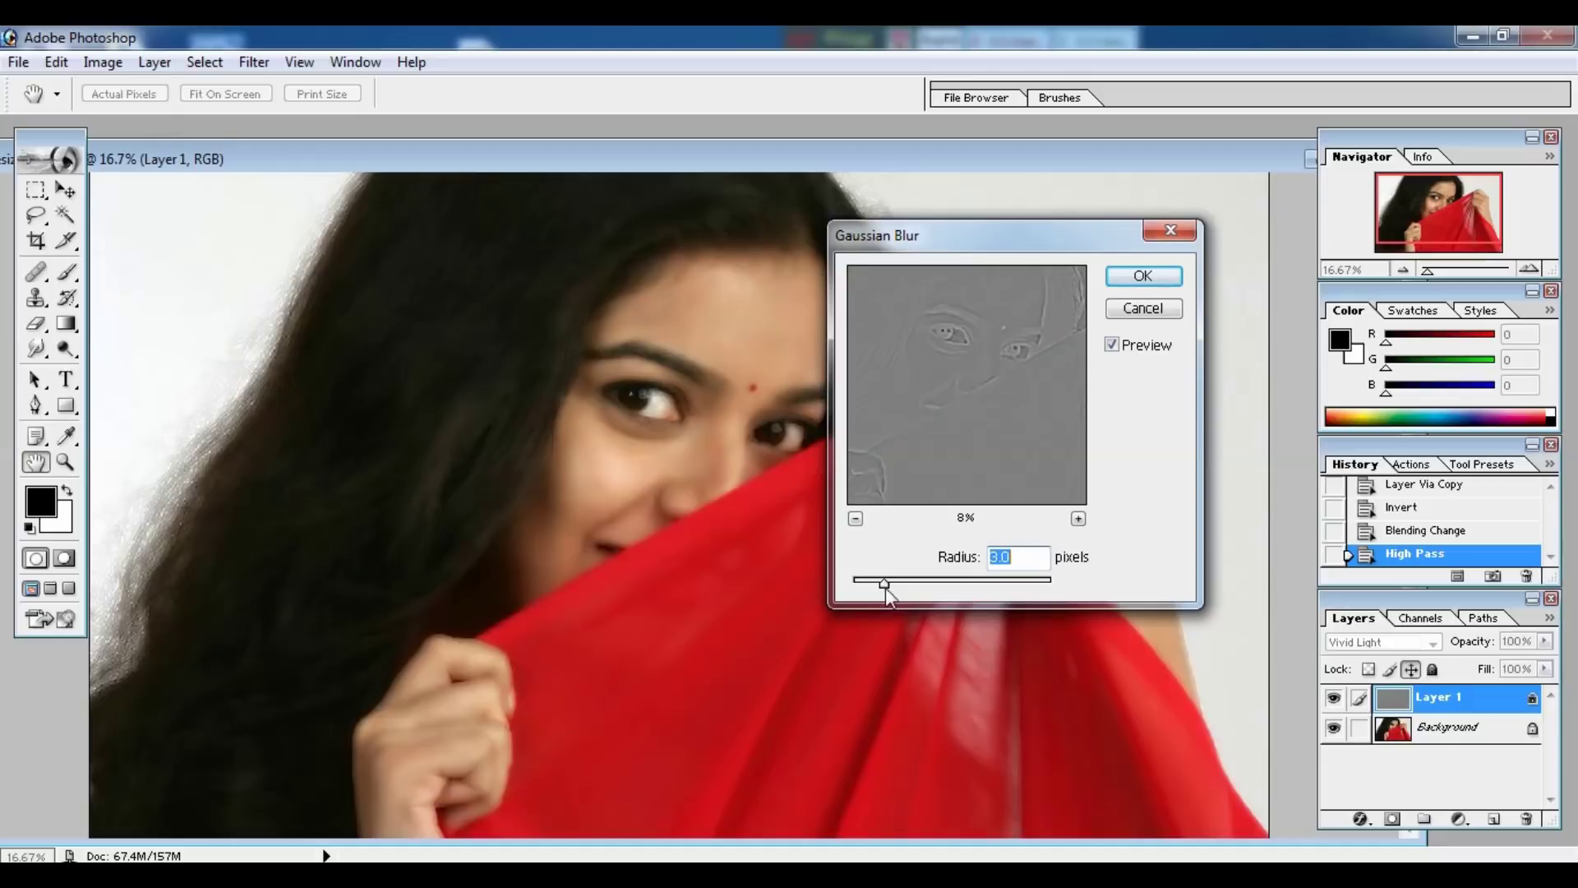
pyautogui.moveTo(885, 582); pyautogui.dragTo(928, 582)
pyautogui.moveTo(928, 585); pyautogui.dragTo(916, 584)
pyautogui.click(1154, 285)
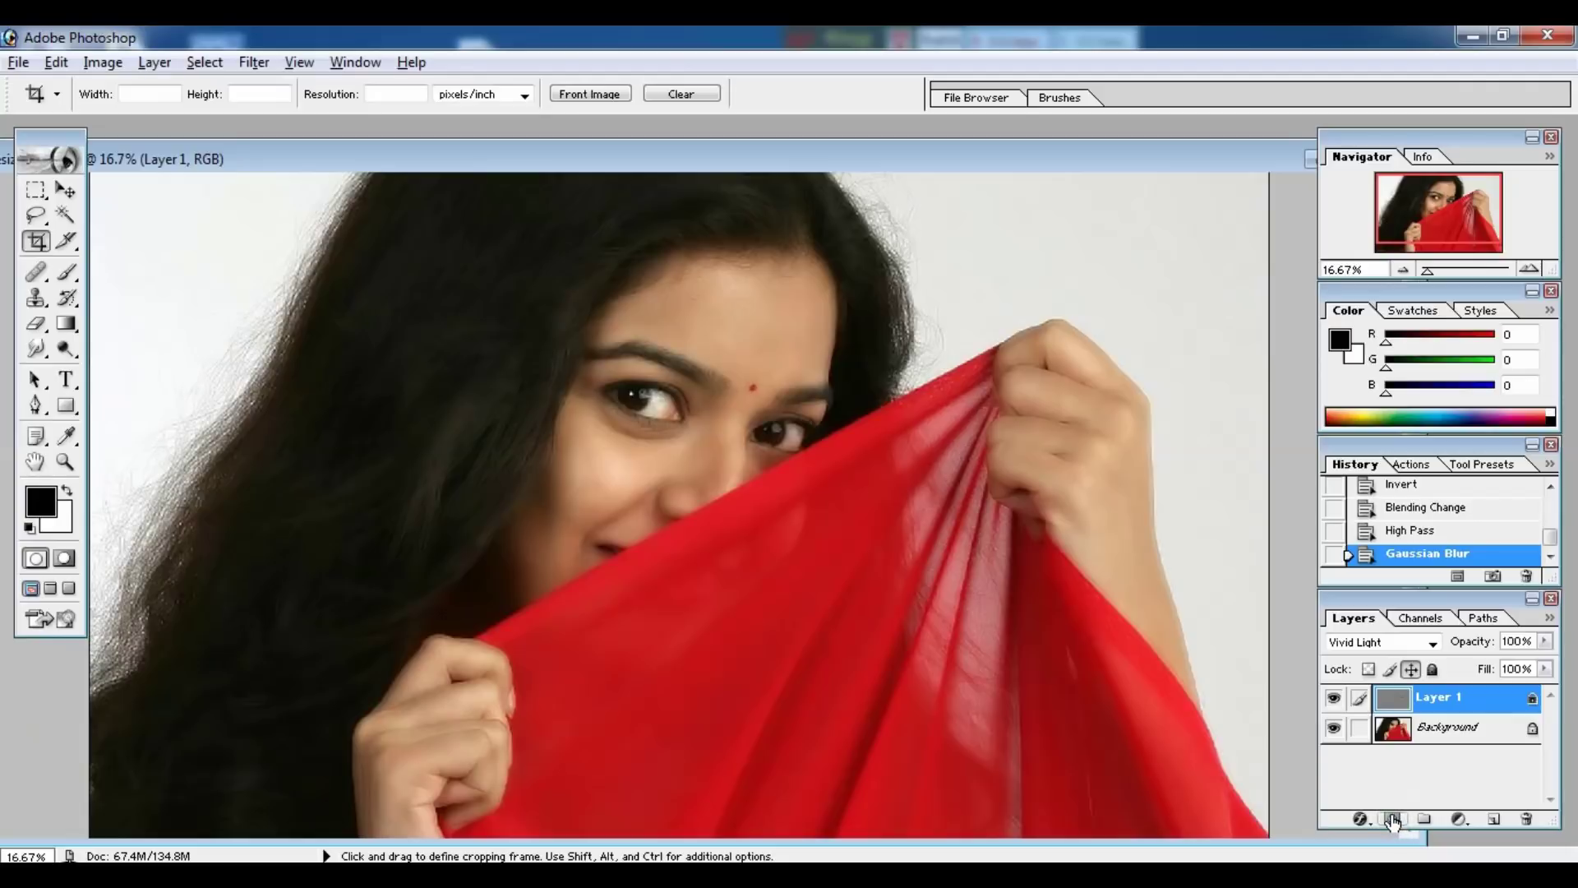
# Add a black layer mask to Layer 1 and switch to the Brush tool.
pyautogui.click(1391, 820)
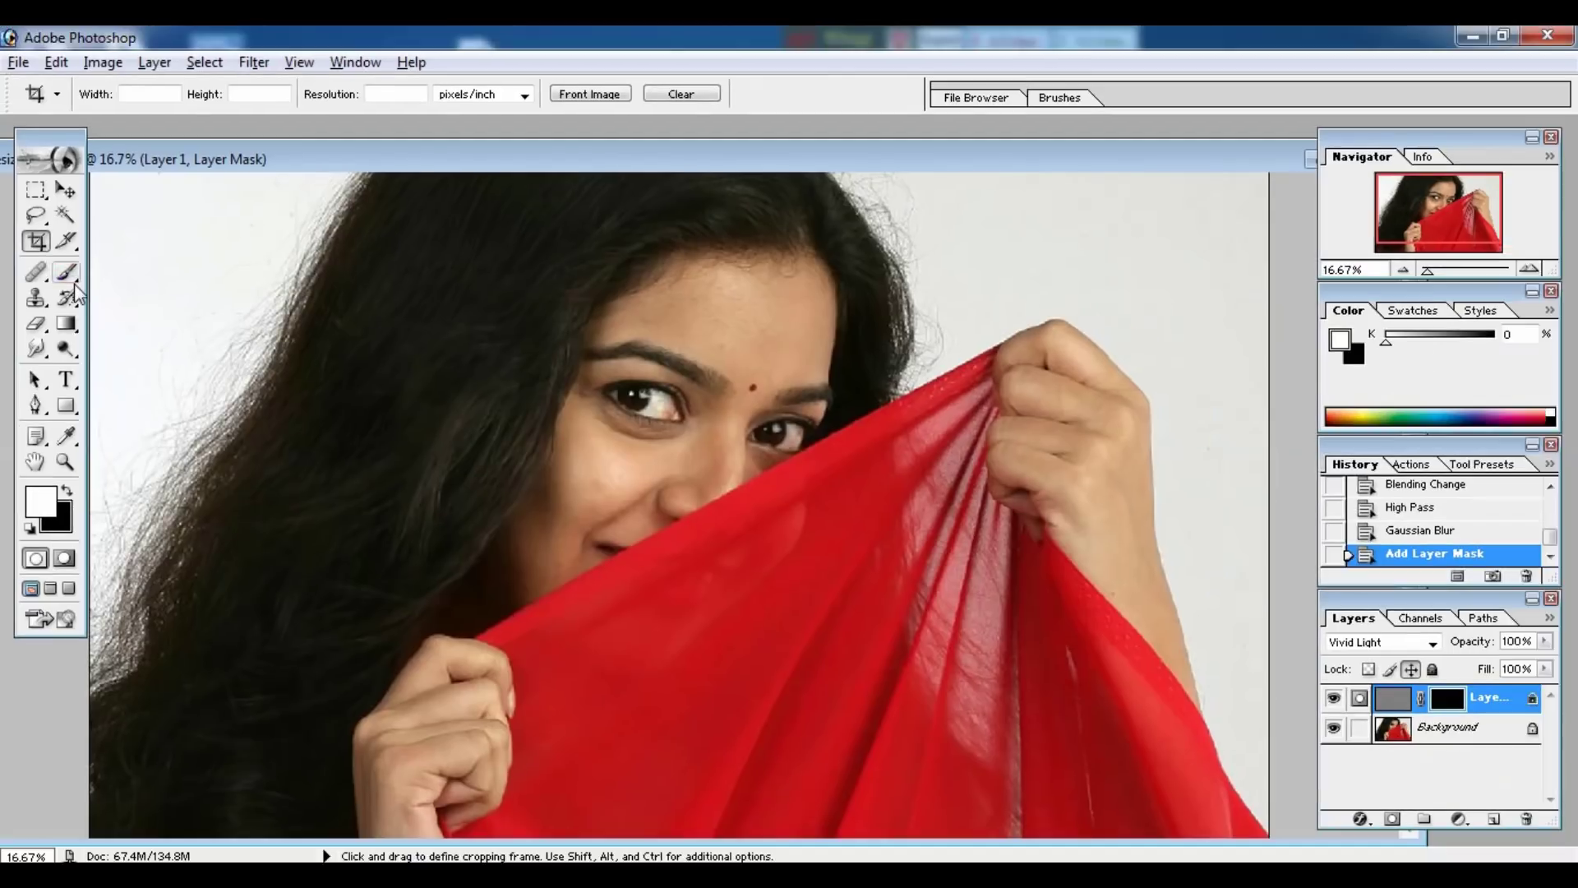
pyautogui.click(70, 276)
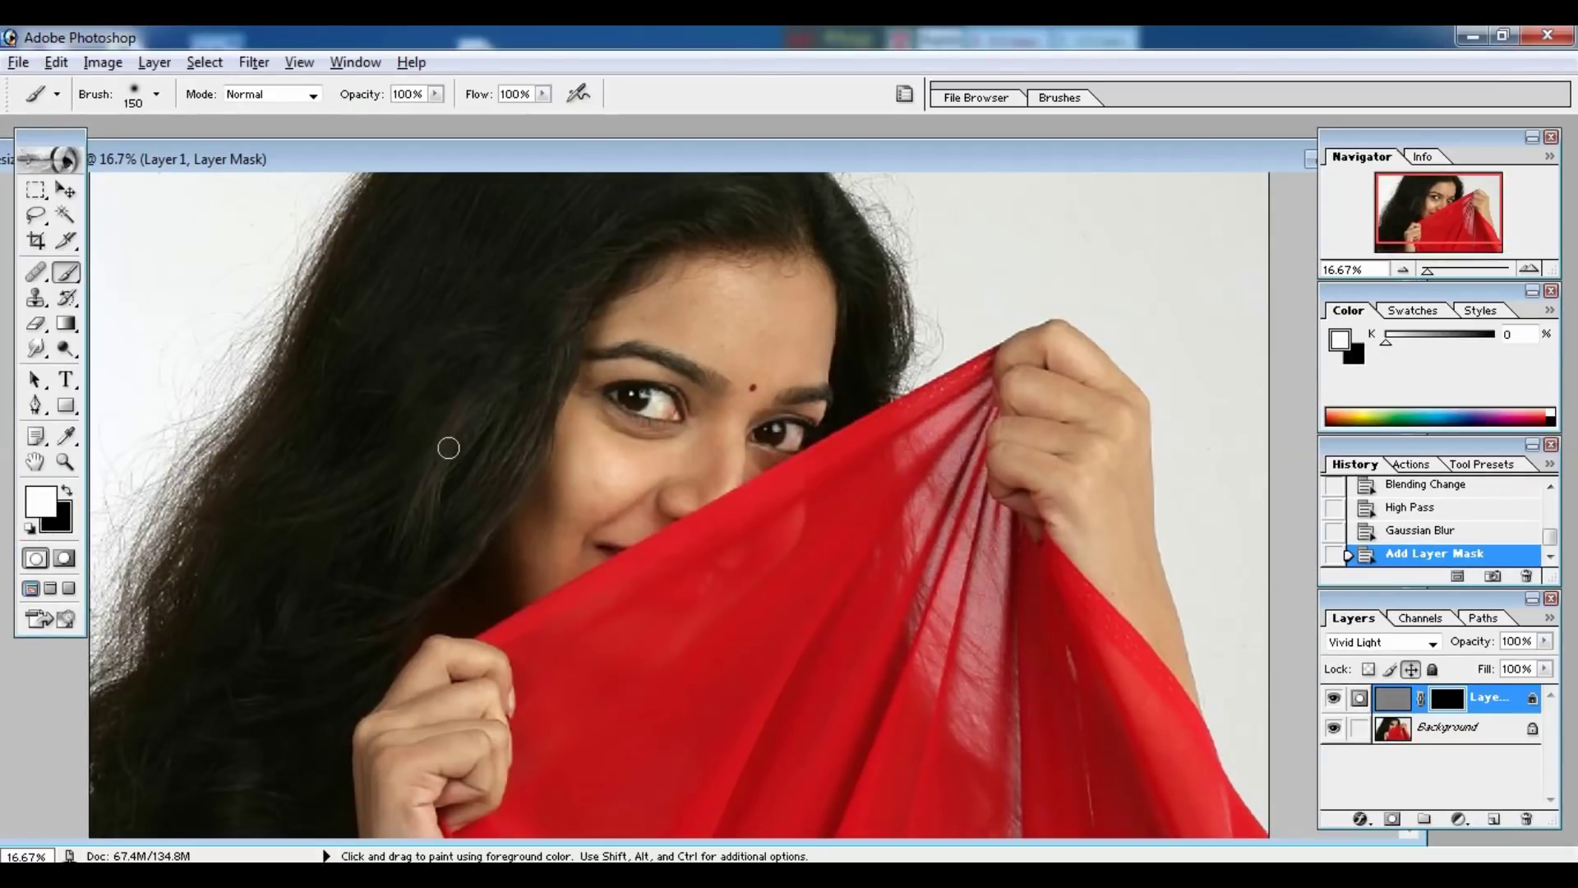
# With an enlarged brush, paint white on the mask over the cheek, nose and forehead.
pyautogui.hotkey('ctrl', '+')
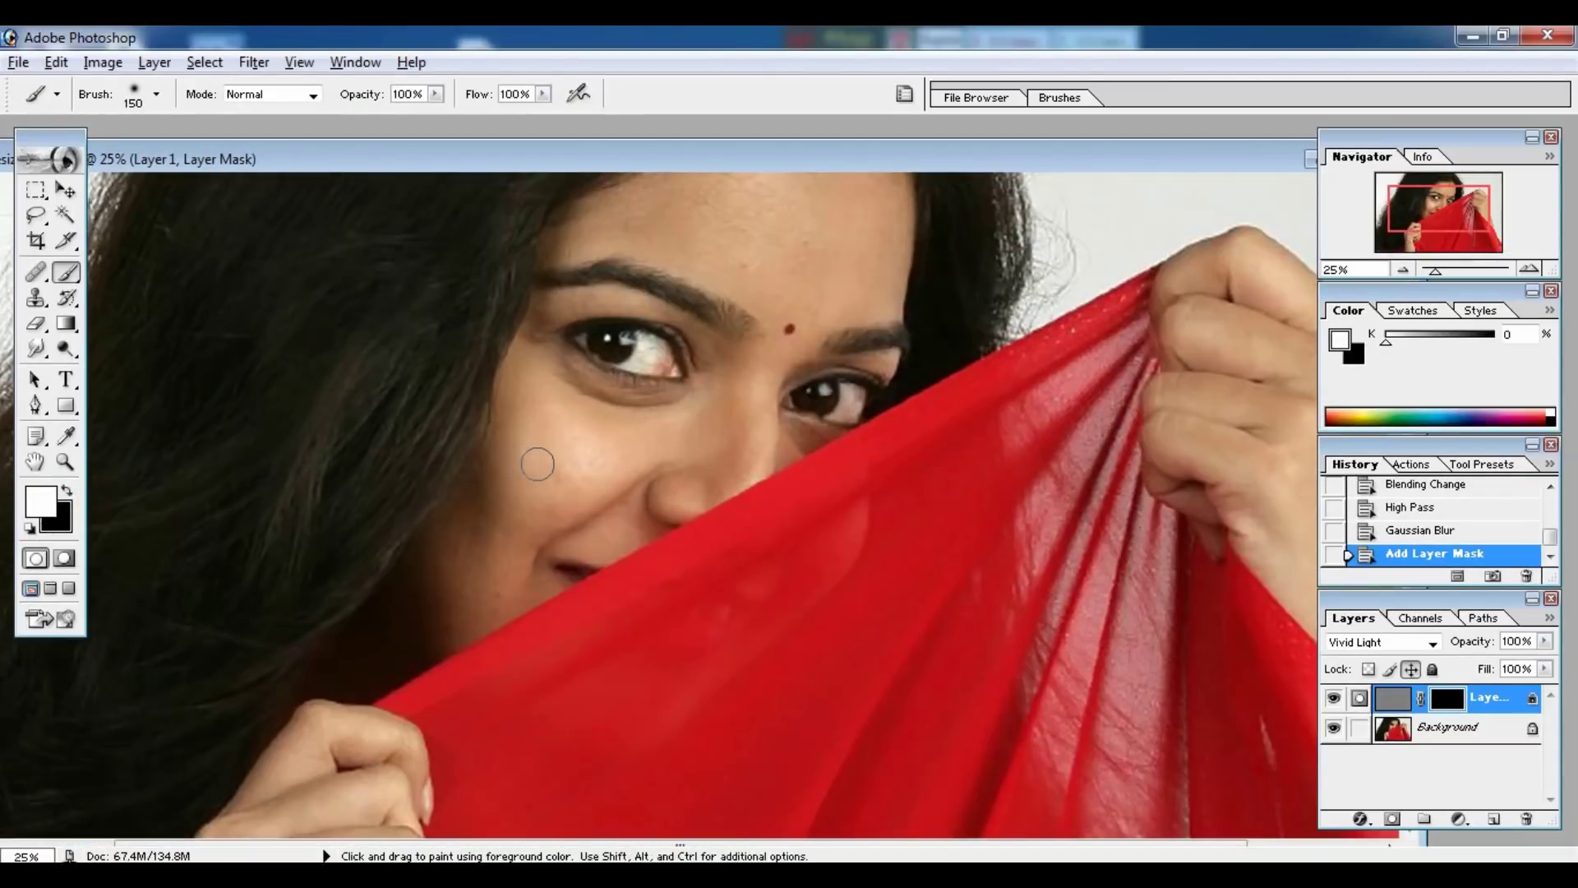
pyautogui.press(']')
pyautogui.press(']')
pyautogui.press(']')
pyautogui.moveTo(584, 444); pyautogui.dragTo(676, 452)
pyautogui.hotkey('ctrl', '+')
pyautogui.scroll(5, 729, 447)
pyautogui.moveTo(849, 542)
pyautogui.mouseDown()
pyautogui.moveTo(979, 353)
pyautogui.moveTo(612, 387)
pyautogui.mouseUp()
pyautogui.moveTo(611, 387); pyautogui.dragTo(408, 437)
pyautogui.scroll(-5, 534, 760)
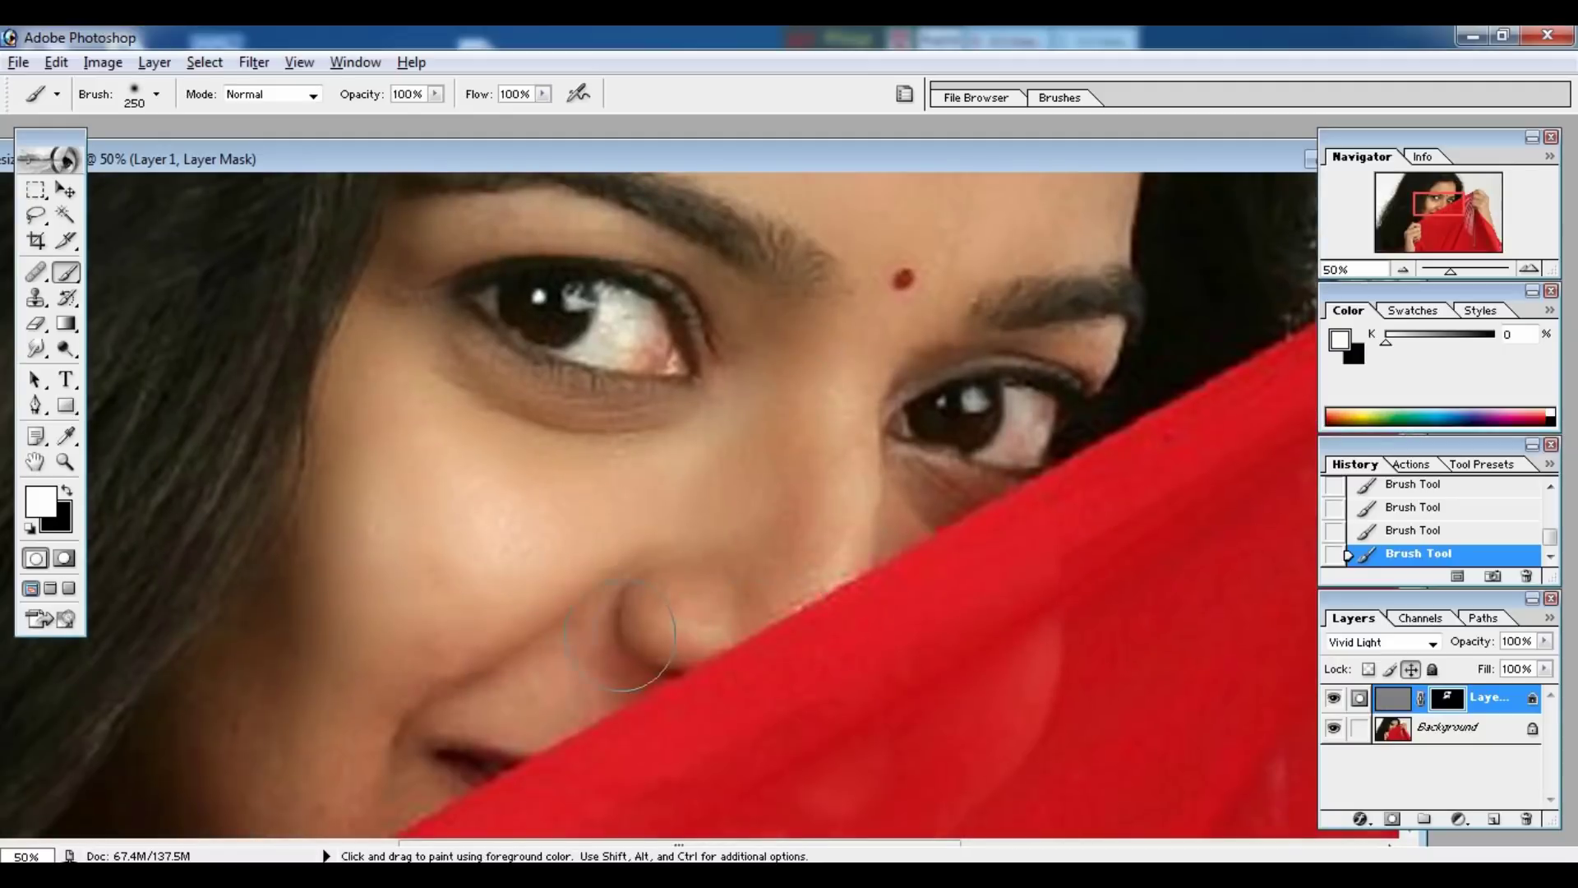
pyautogui.scroll(-3, 537, 480)
pyautogui.scroll(5, 556, 617)
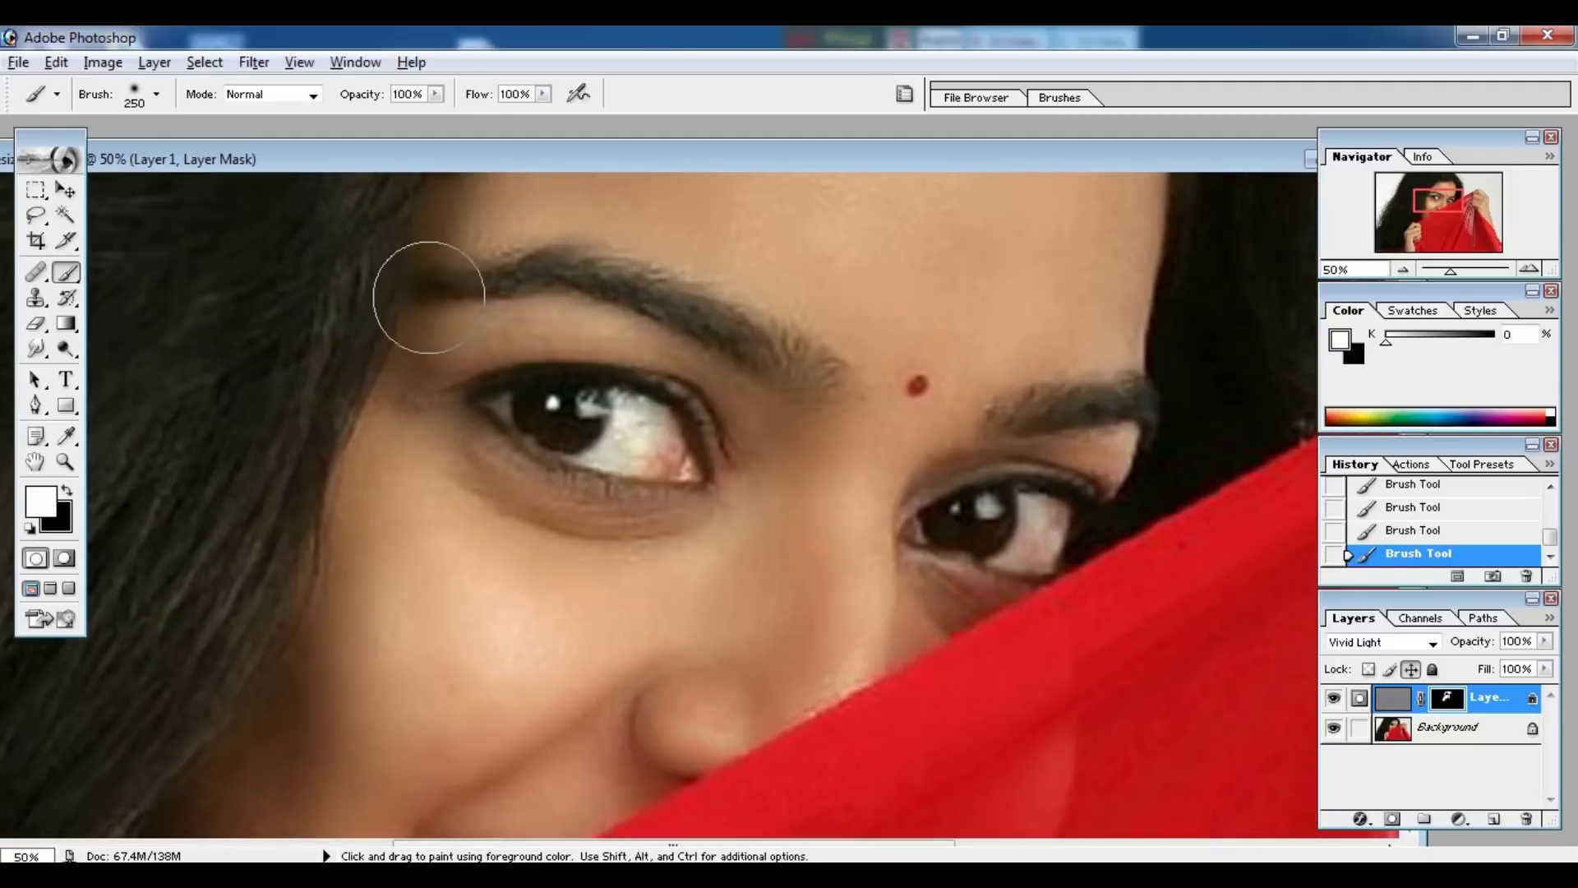
pyautogui.hotkey('ctrl', '-')
pyautogui.hotkey('ctrl', '-')
pyautogui.hotkey('ctrl', '-')
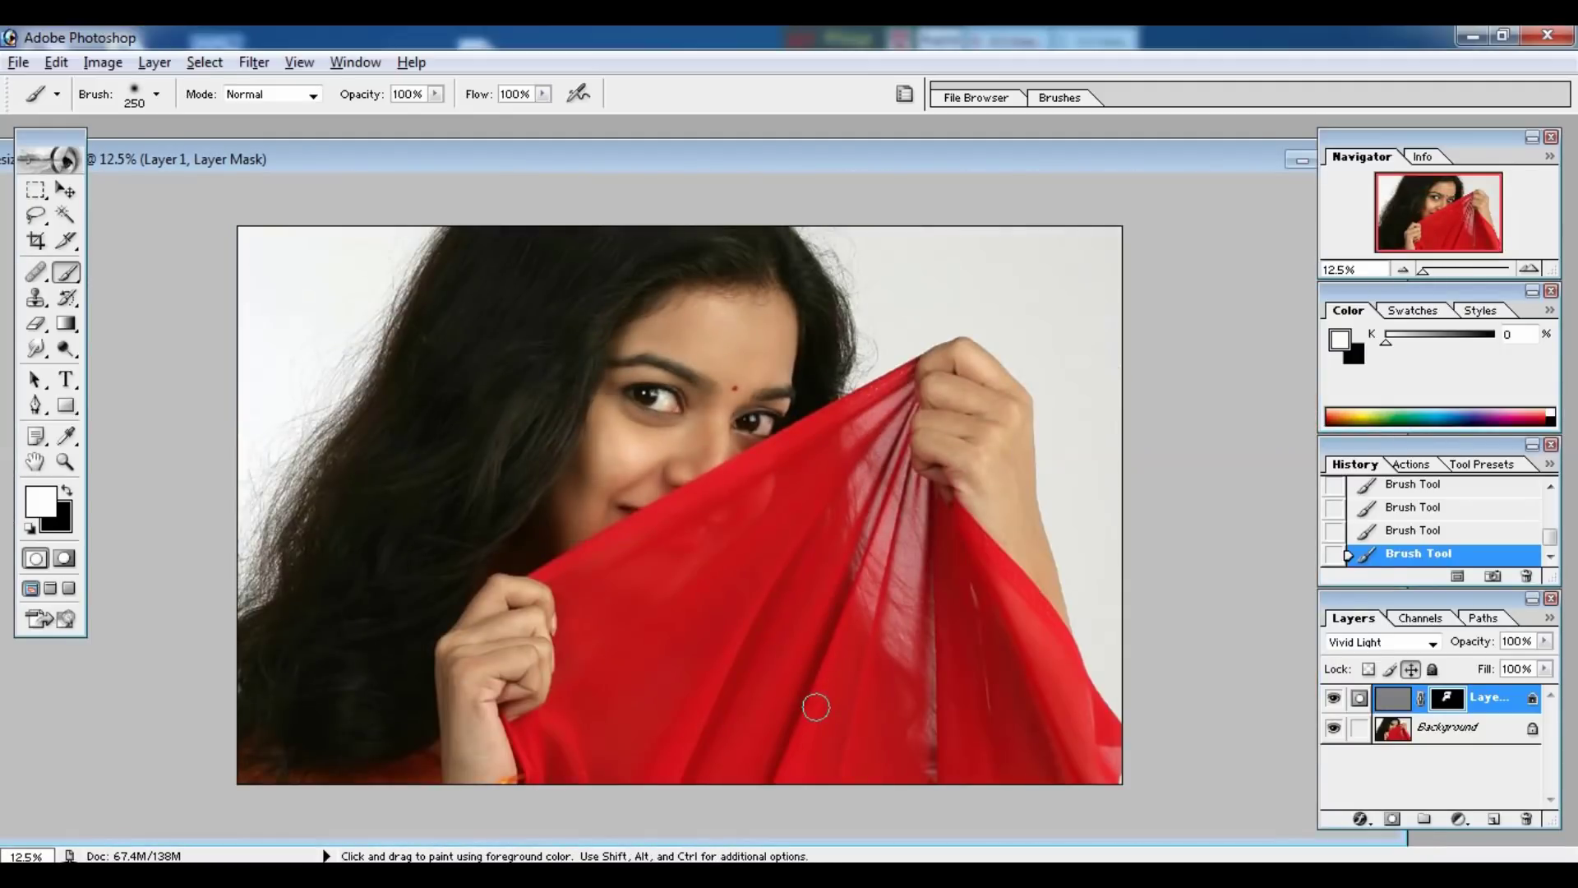